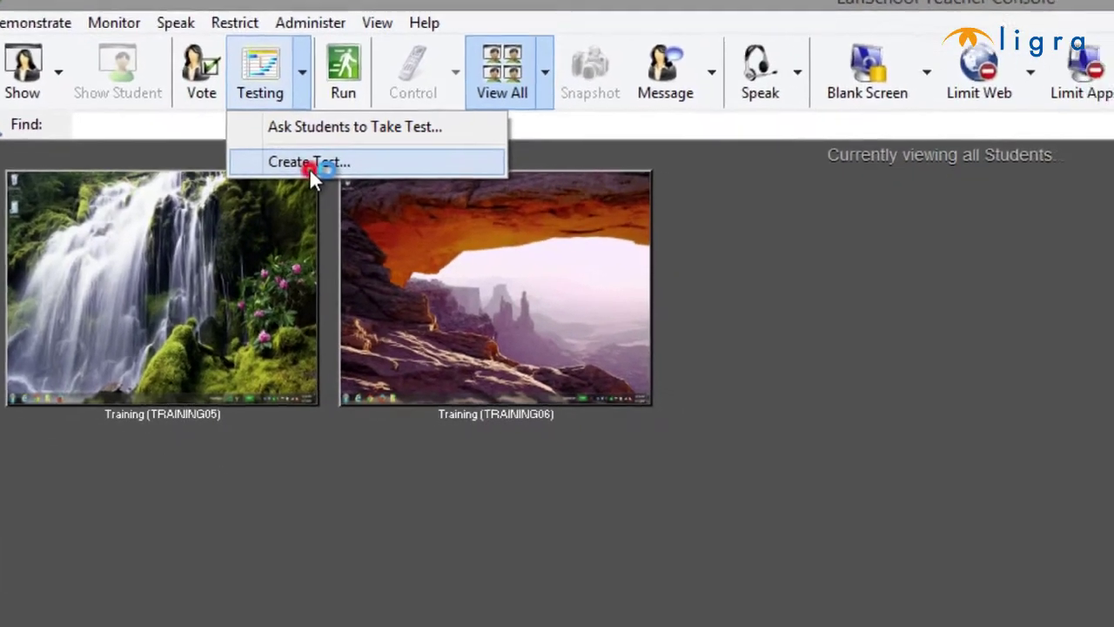
Create a new test whose first question reads "What is the correct way to express 78.2% as a decimal?".
left_click(370, 209)
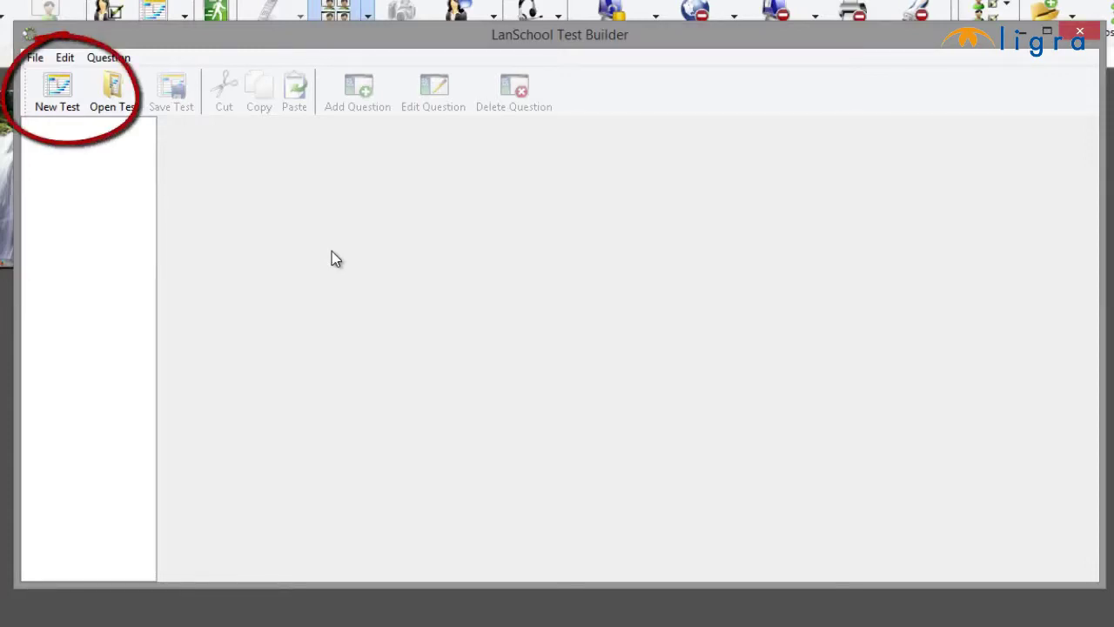
left_click(63, 97)
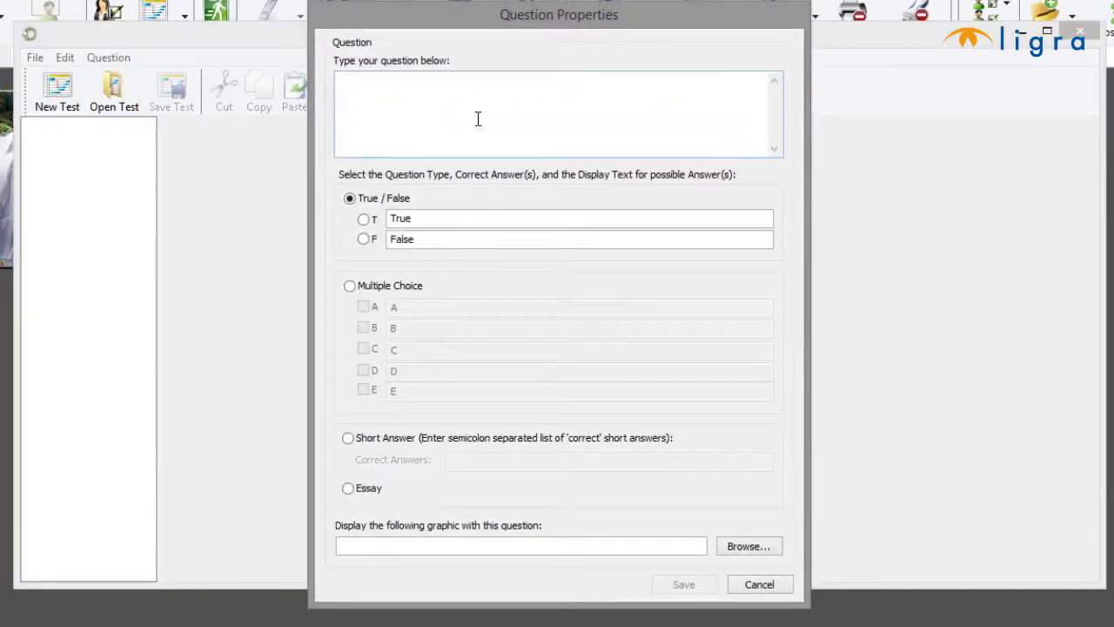
left_click(478, 119)
type("What is the correct")
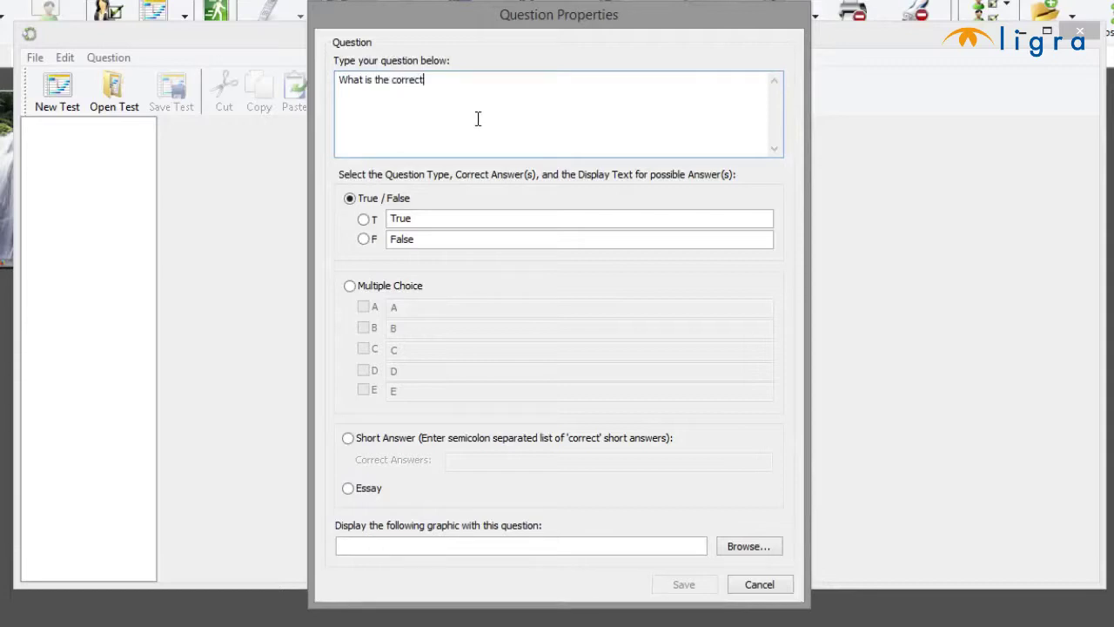
type(" way to express 78.2% as a decimal?")
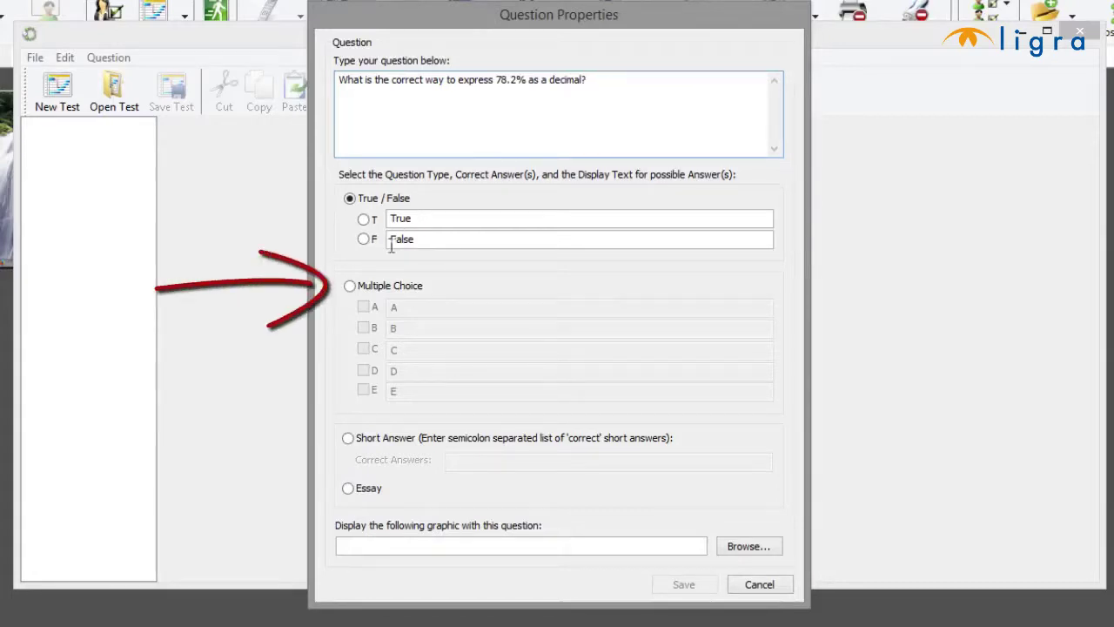
Make the question multiple choice with answers A 78.2, B 7.82, C 0.782 and D 782.0.
left_click(353, 287)
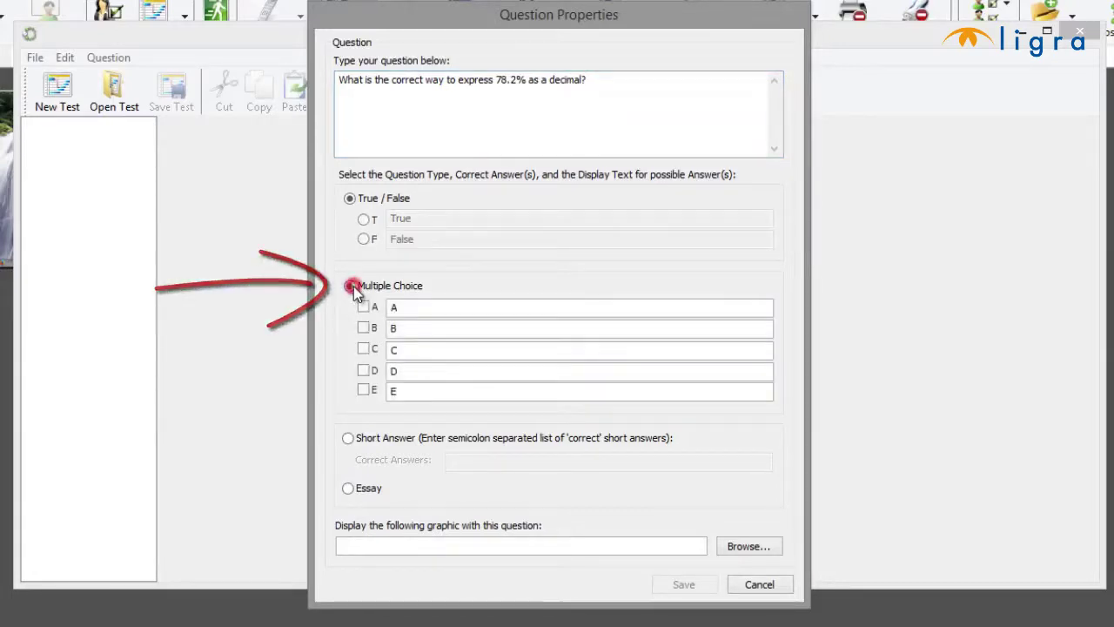
left_click(487, 308)
type("78.2")
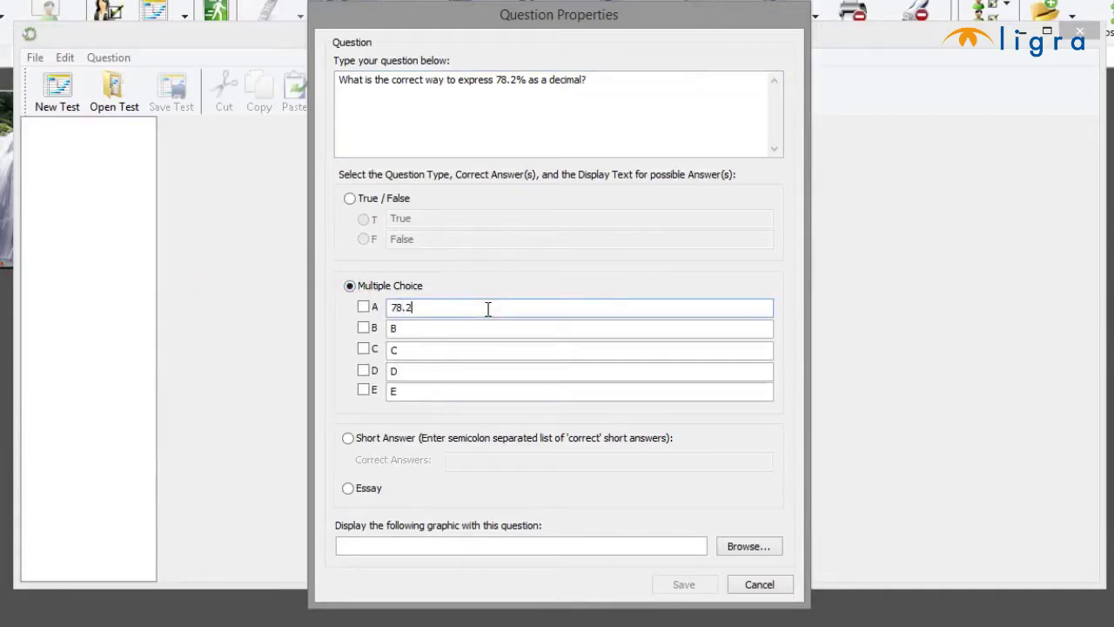
key("Tab")
type("7.82")
key("Tab")
type("0.782")
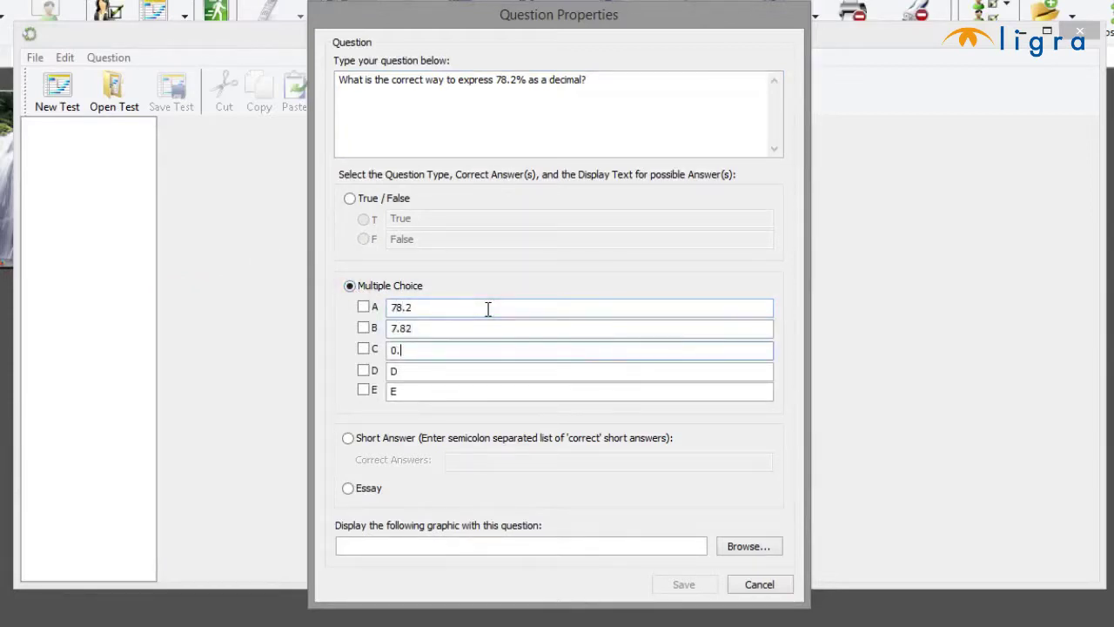
key("Tab")
type("782")
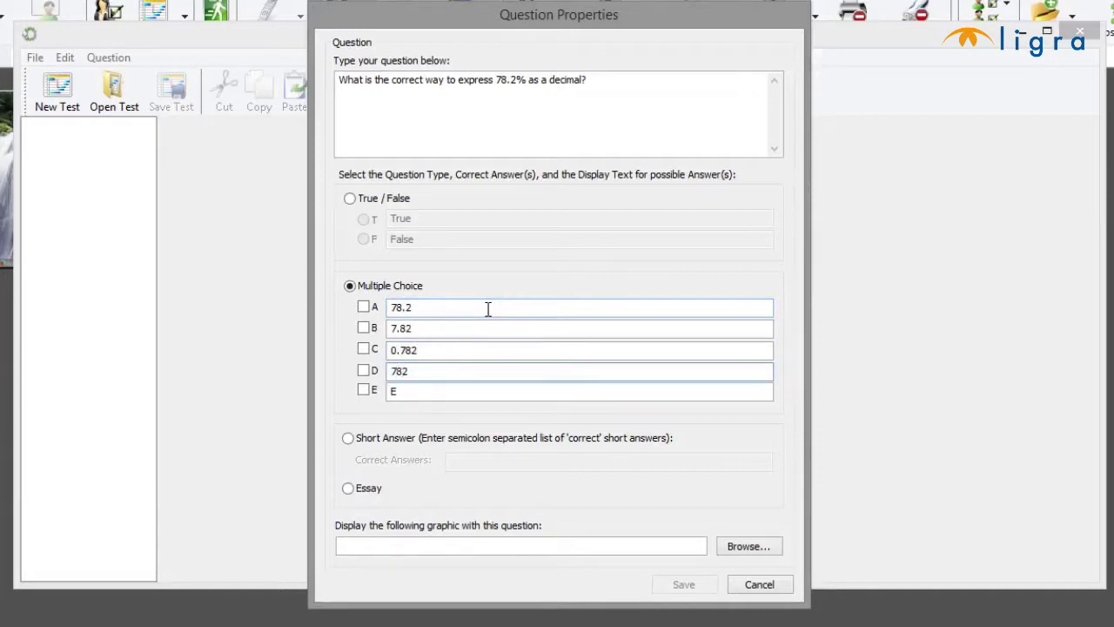
type(".0")
Blank out choice E, mark 0.782 as the correct answer and save the question.
key("Tab")
key("BackSpace")
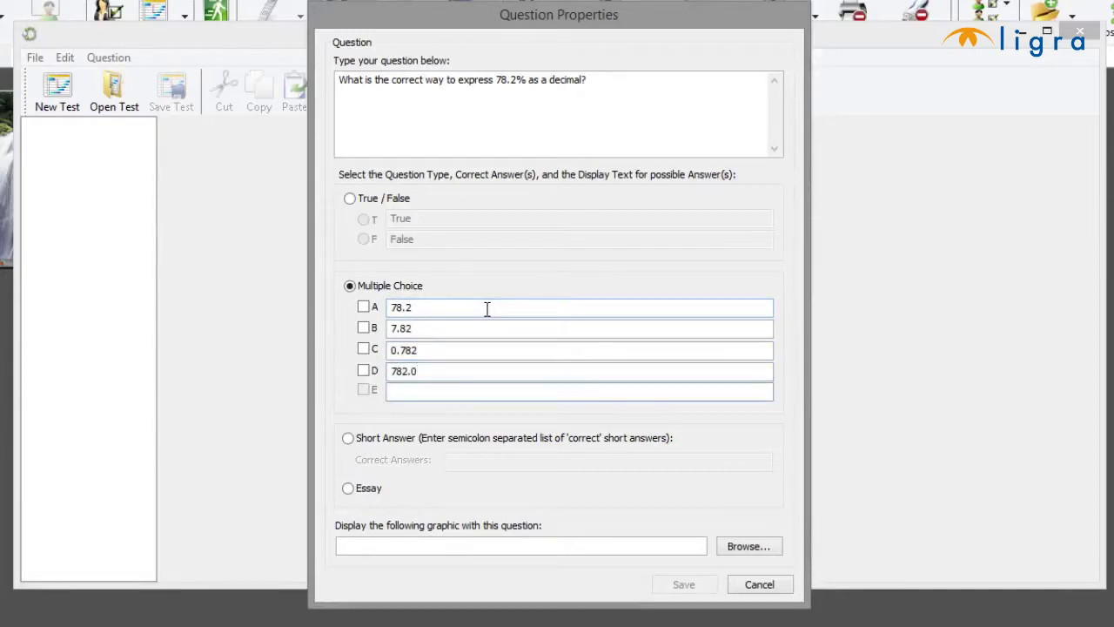
left_click(362, 349)
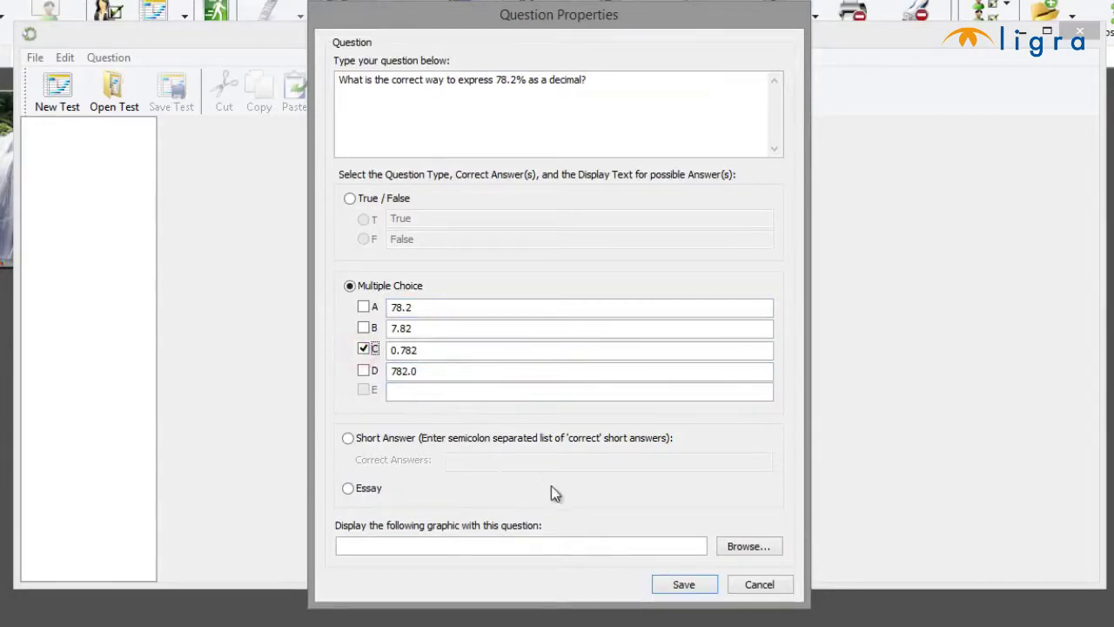
left_click(679, 584)
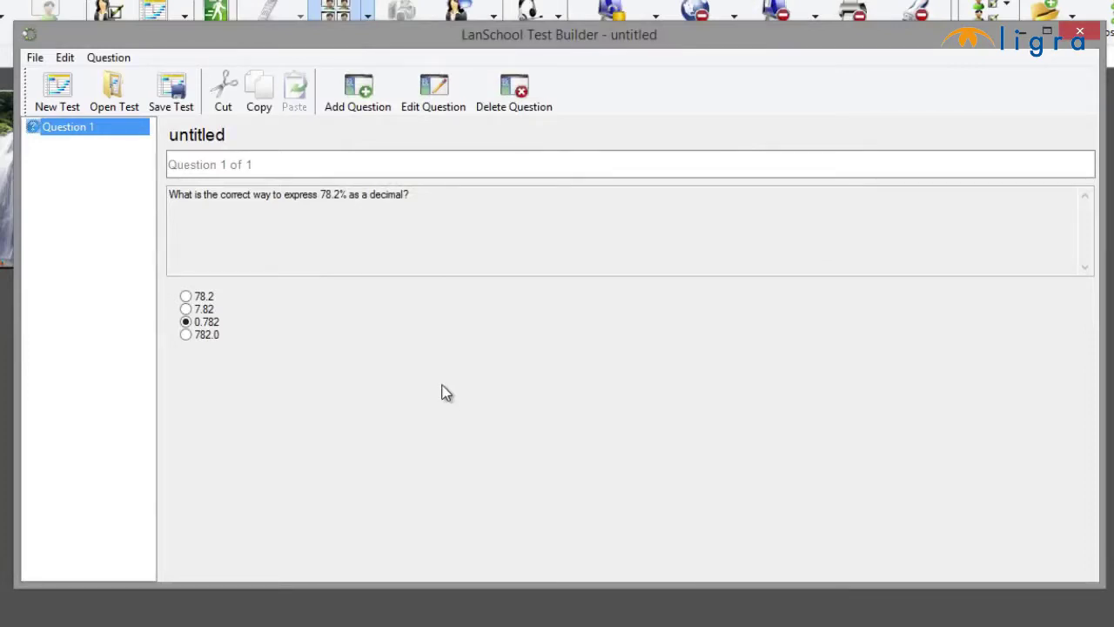
Add a question with the graphic y=x+3.gif and the text "Which equation correctly describes the line graphed below?".
left_click(380, 103)
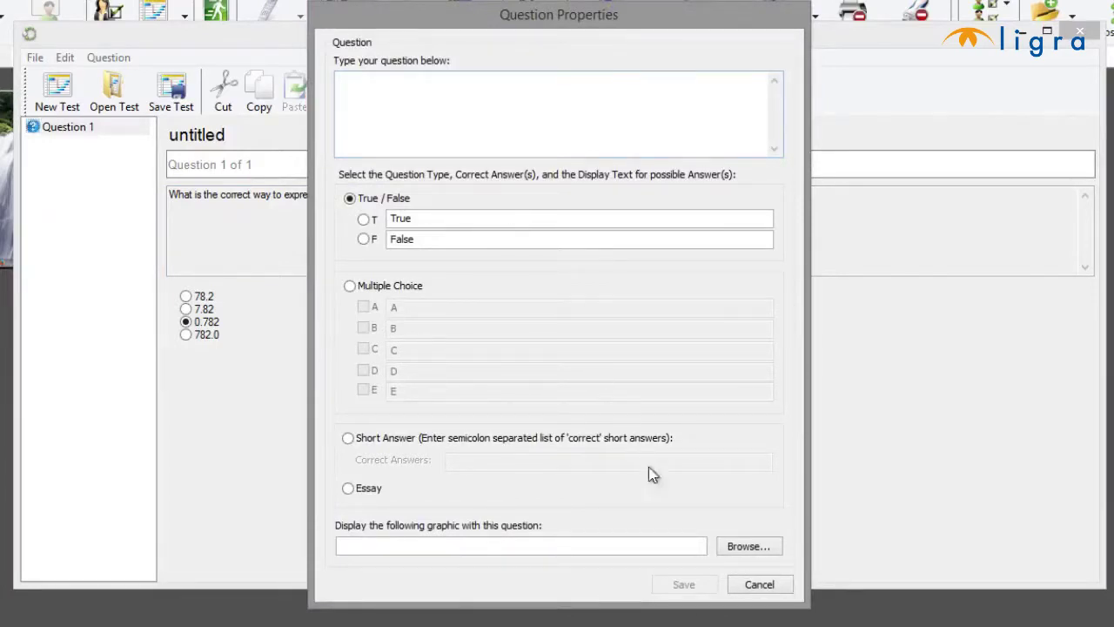
left_click(734, 549)
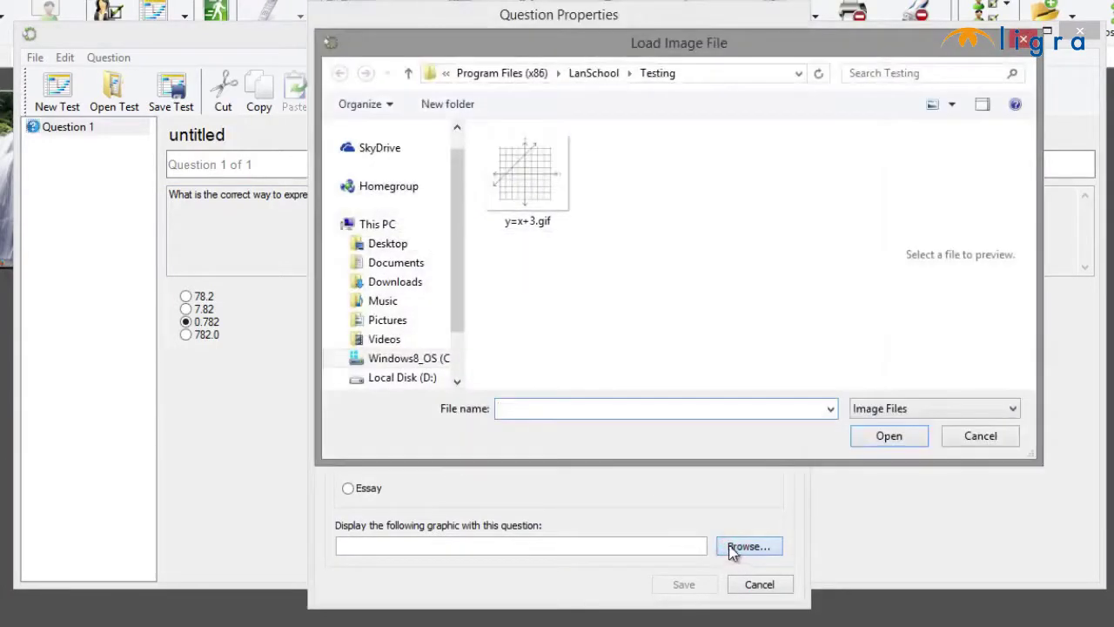
left_click(551, 185)
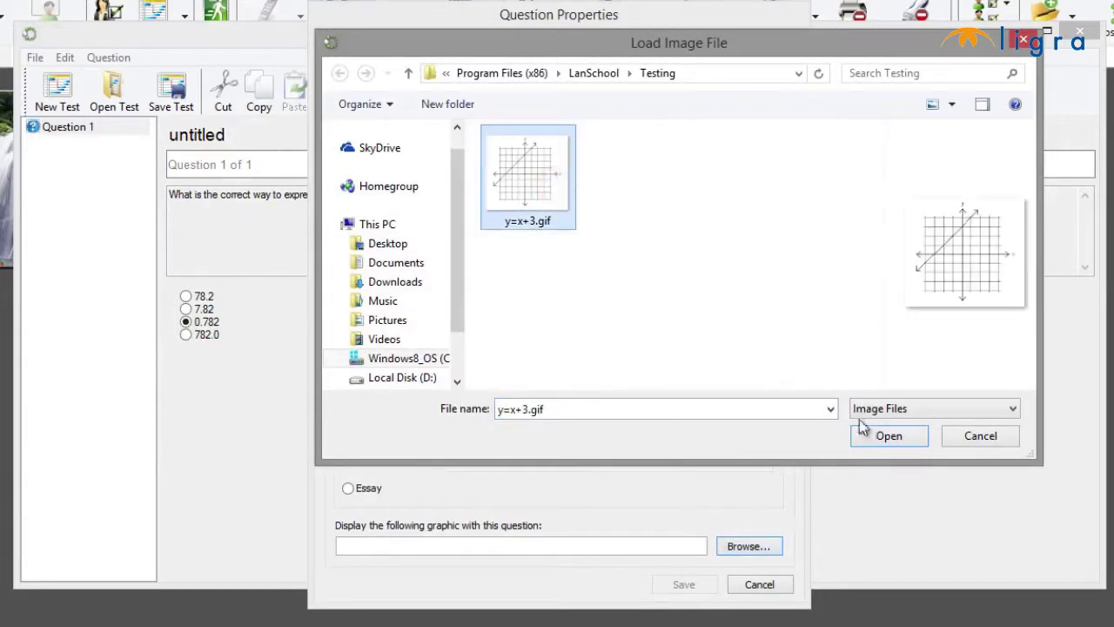
left_click(876, 438)
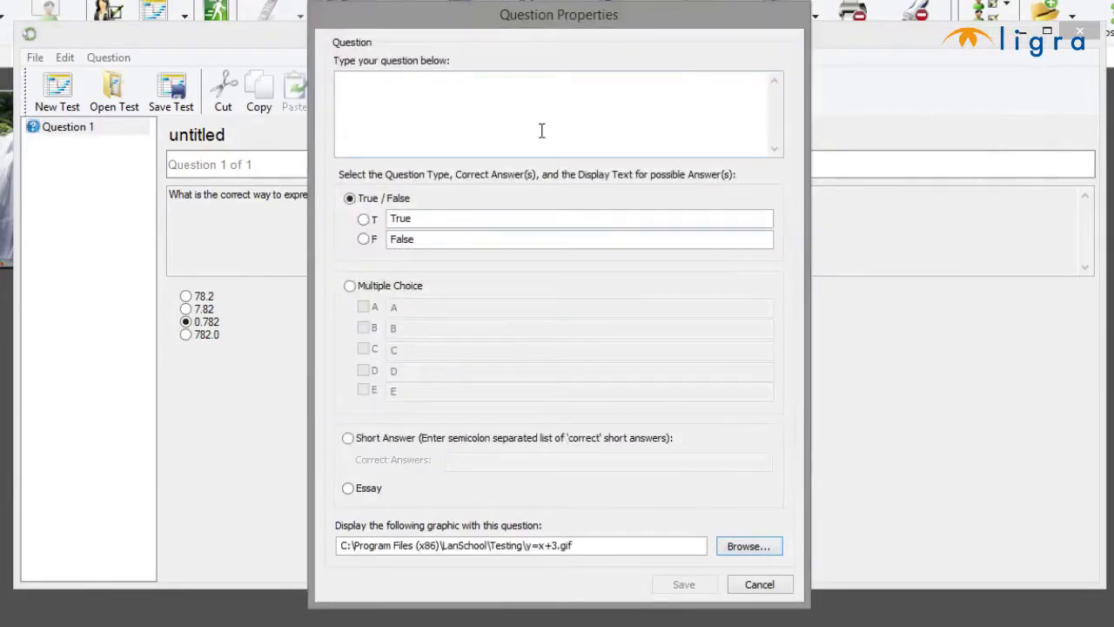
left_click(542, 130)
type("Which equation correctly describes the line graphed below?")
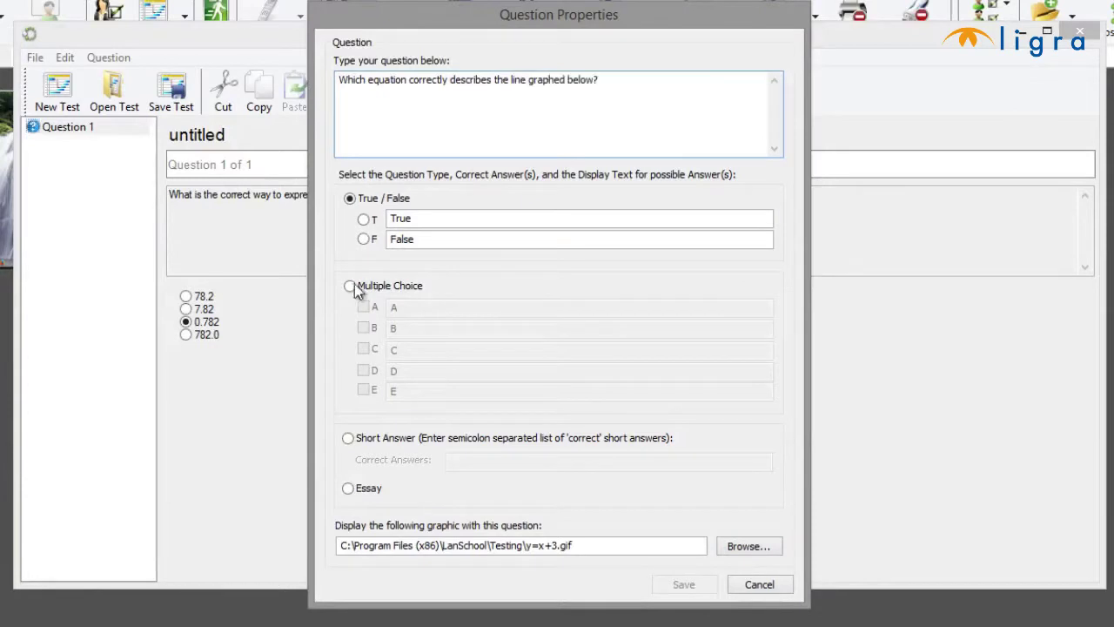
Make the graph question multiple choice with answers A "y = x + 3", B "2y = 4x + 3" and C "y - 3 = x +1".
left_click(349, 285)
type("y = x + 3")
key("Tab")
type("2y =")
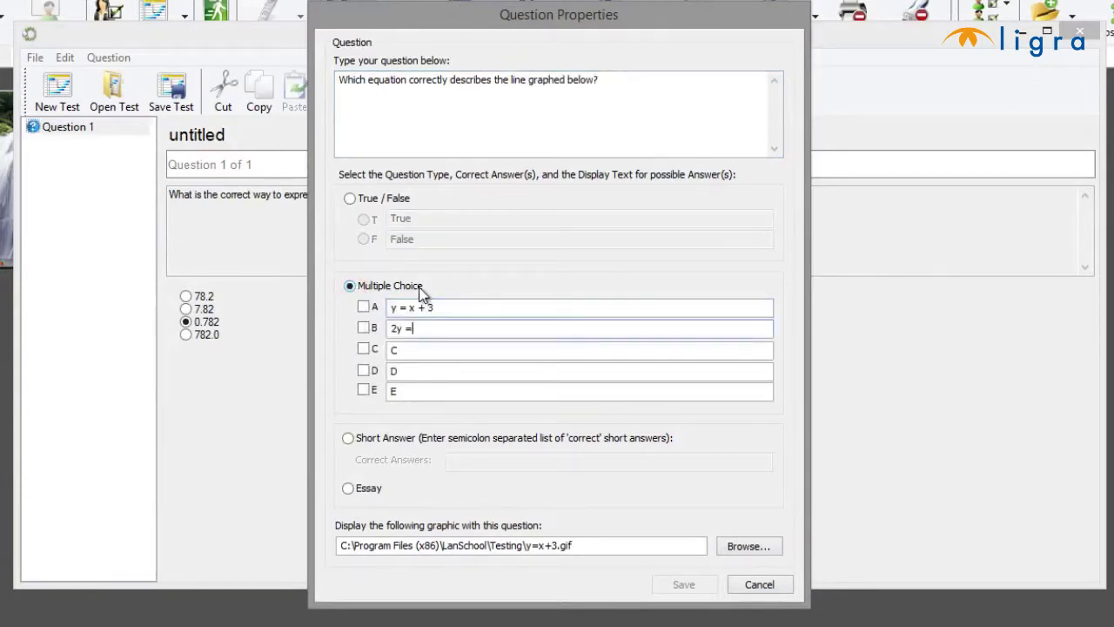
type(" 4x + 3")
key("Tab")
type("y - 3 = x +1")
Blank out choices D and E, mark "y = x + 3" as correct and save the graph question.
key("Tab")
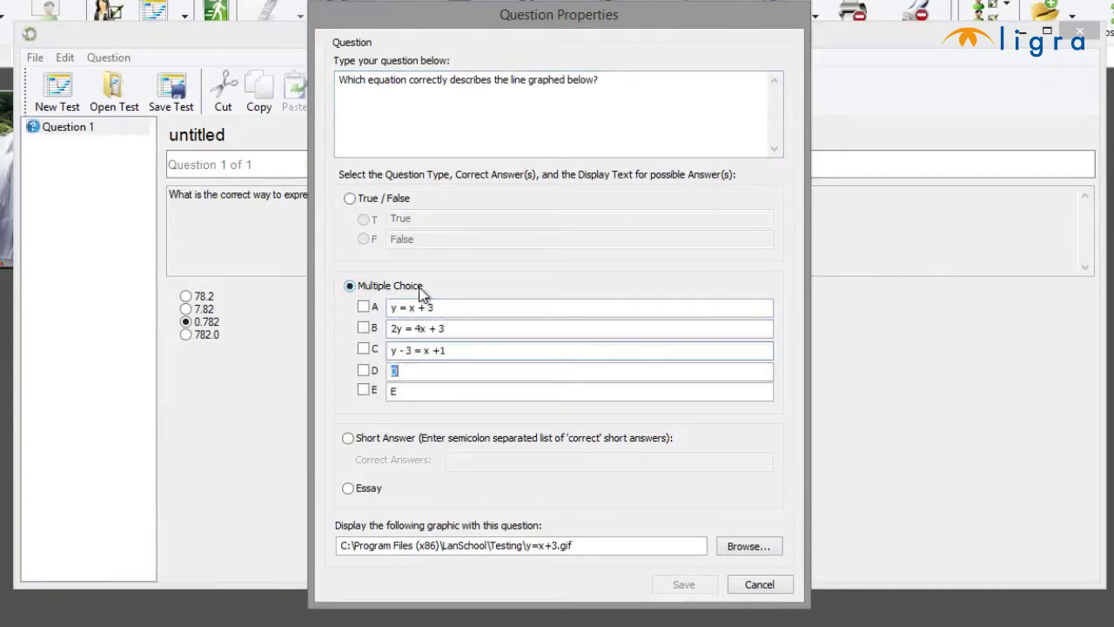
key("BackSpace")
left_click(364, 307)
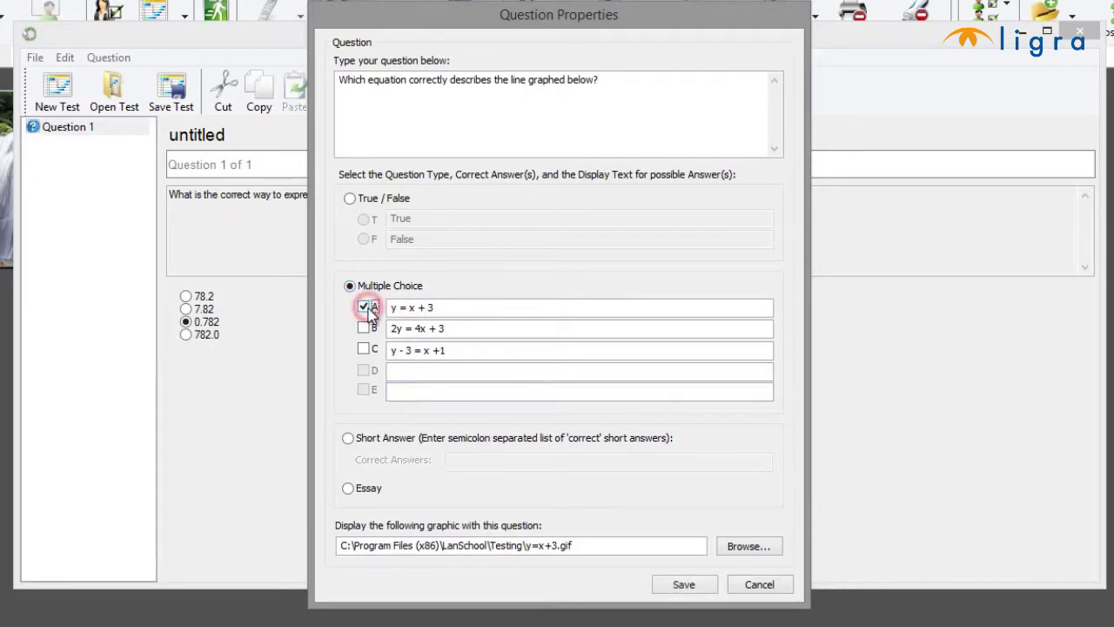
left_click(670, 585)
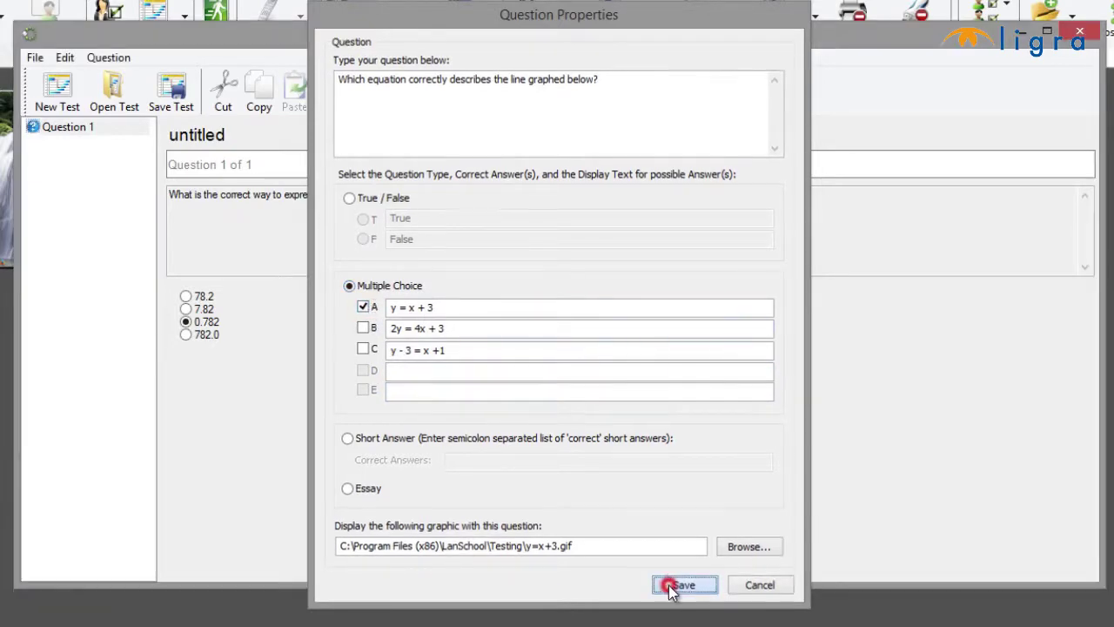
Add a third question reading "Enter the name of one of the four properties of Addition and Multiplication.".
left_click(380, 99)
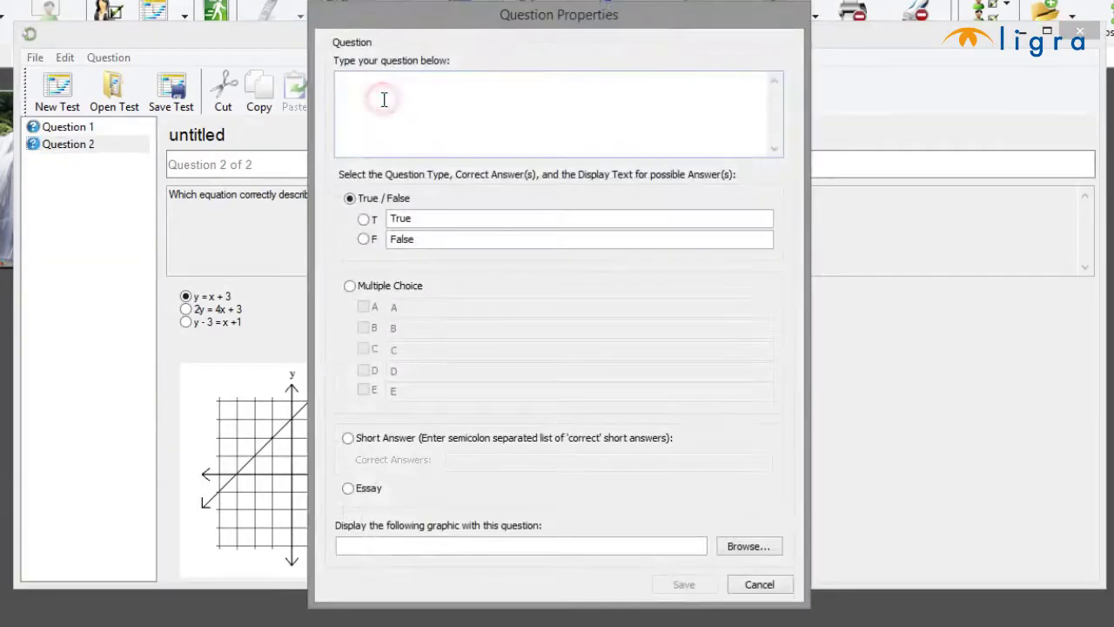
type("Enter the name of one of the four properties")
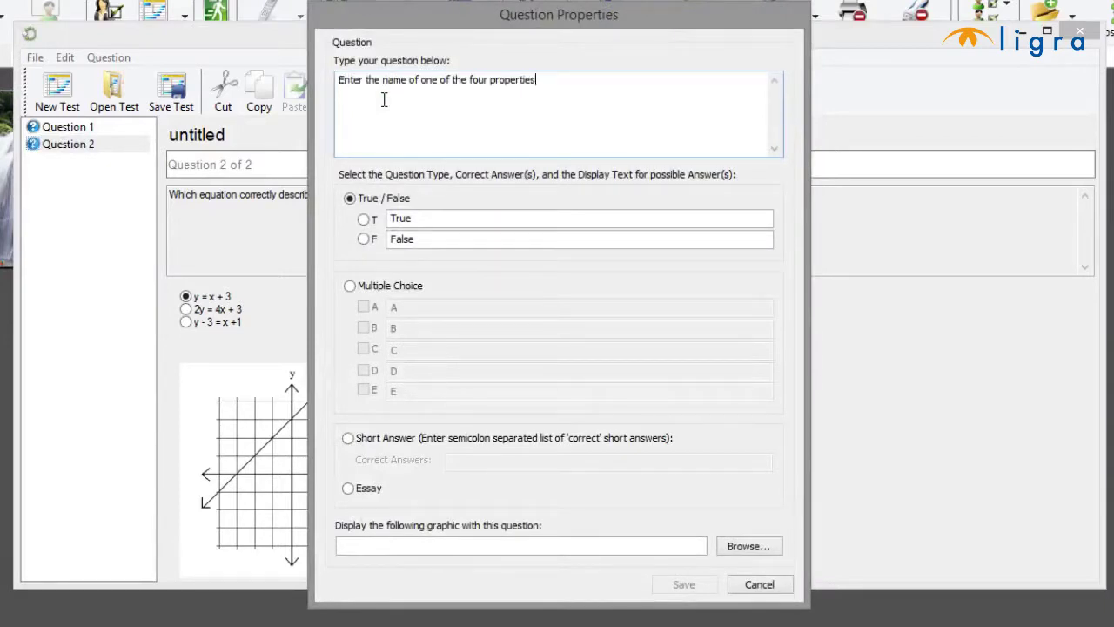
type(" of Addition and Multiplication.")
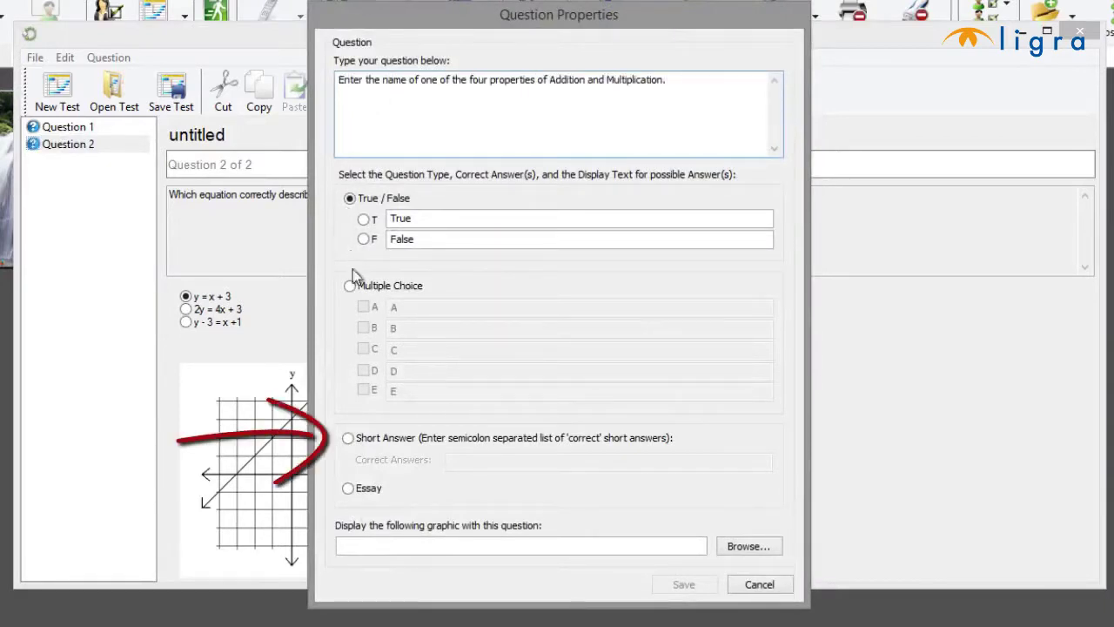
Make it a short answer question accepting "commutative; associative; distributive; identity" and save it.
left_click(348, 437)
left_click(472, 462)
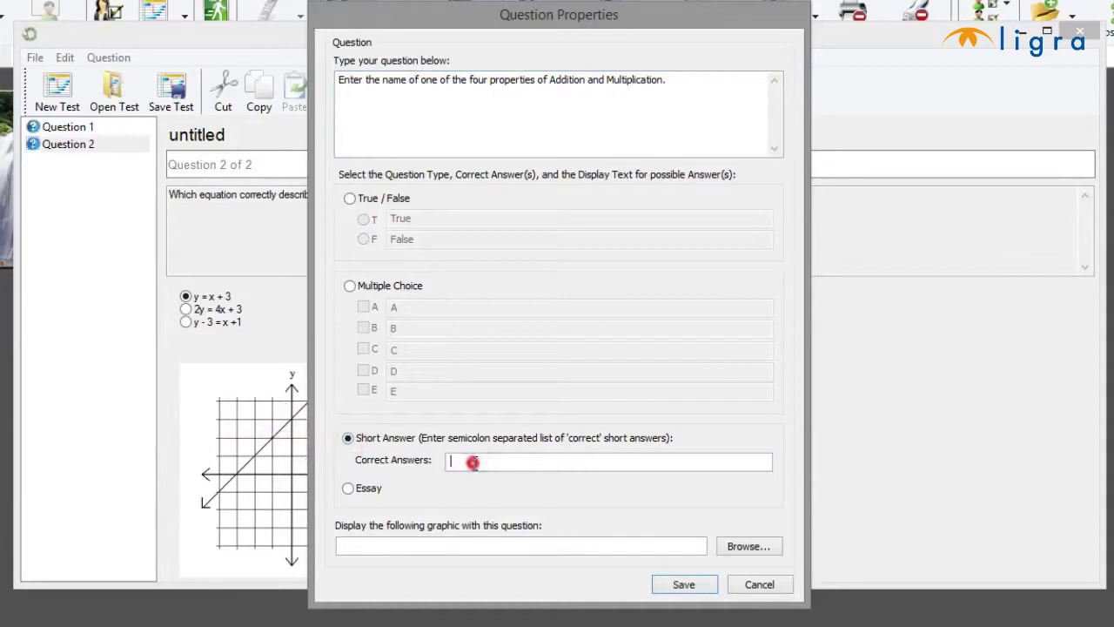
type("commuta")
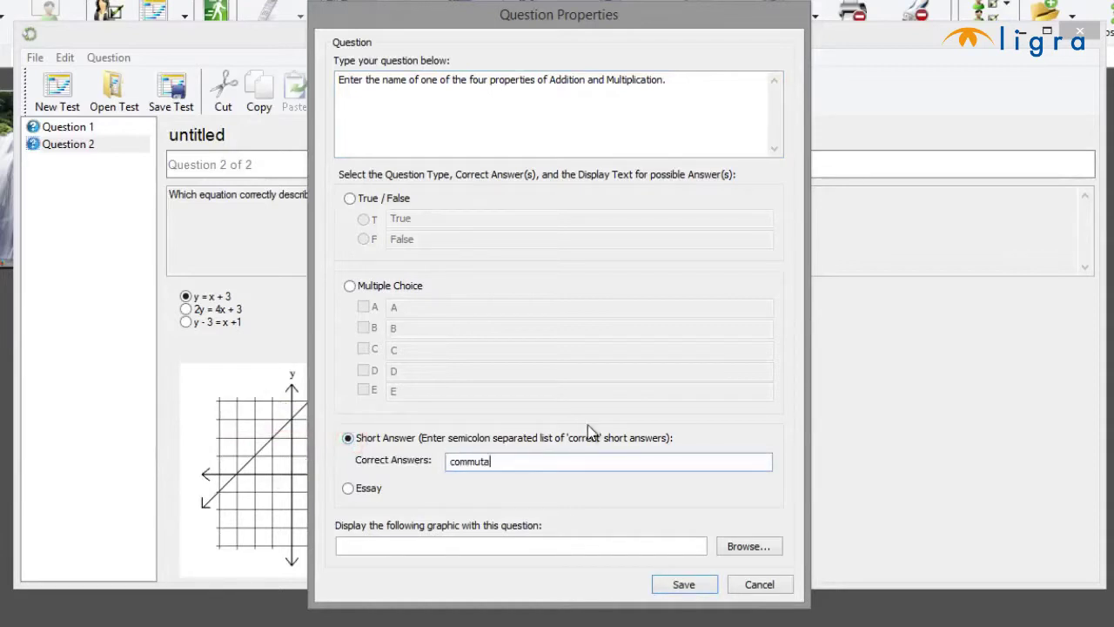
type("tive; associative; dis")
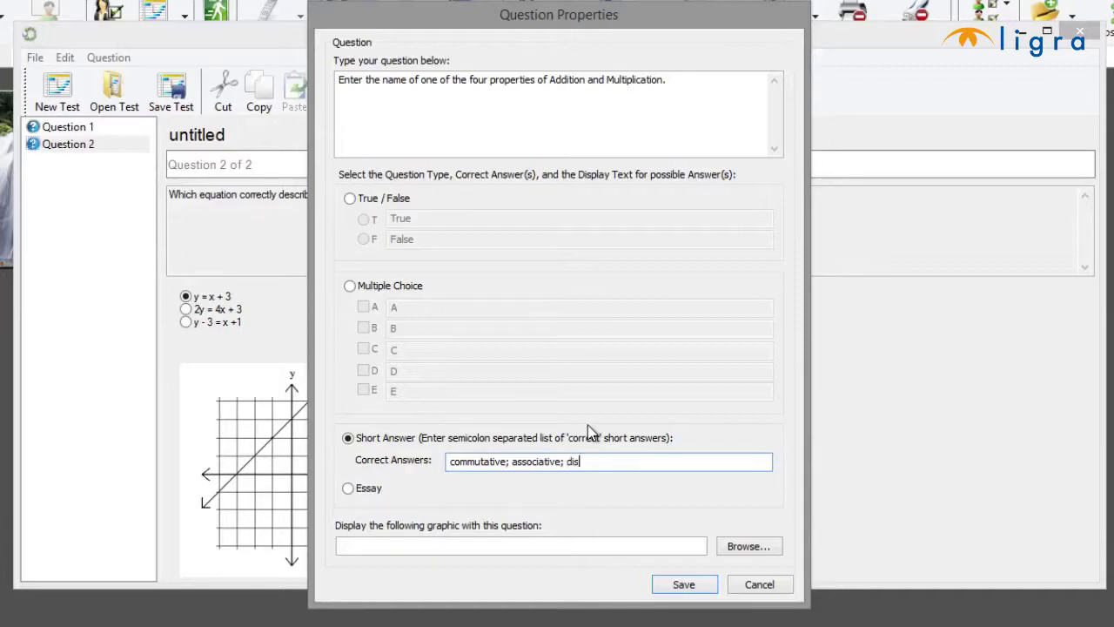
type("tributive; identity")
left_click(693, 586)
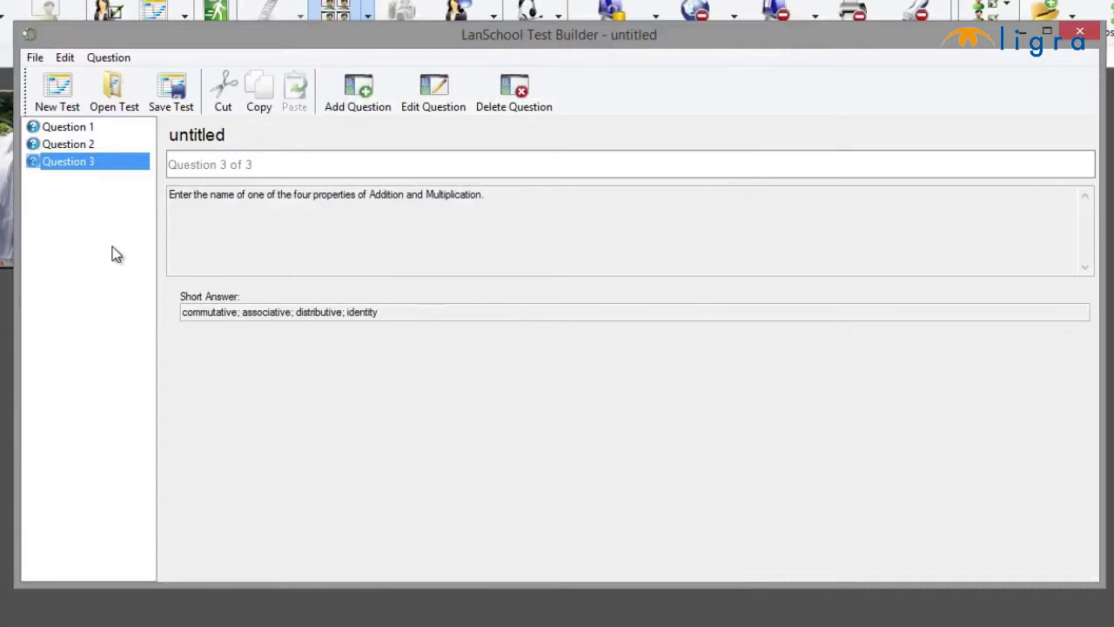
Move Question 1, about expressing 78.2% as a decimal, to the location before Question 3.
left_click(102, 128)
left_click_drag(102, 128, 100, 162)
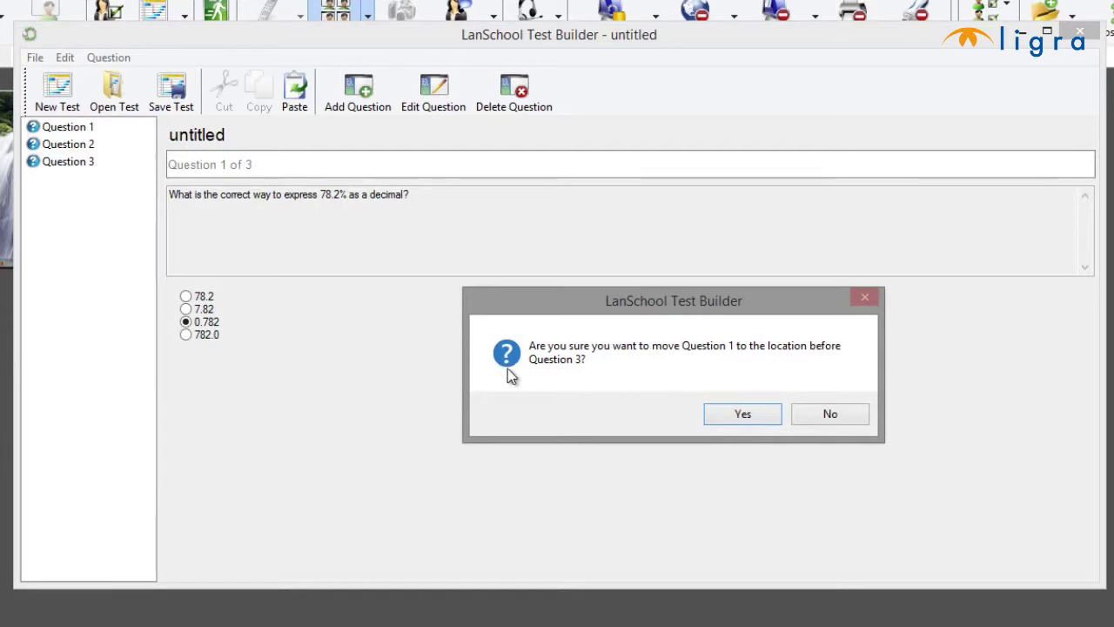
left_click(728, 421)
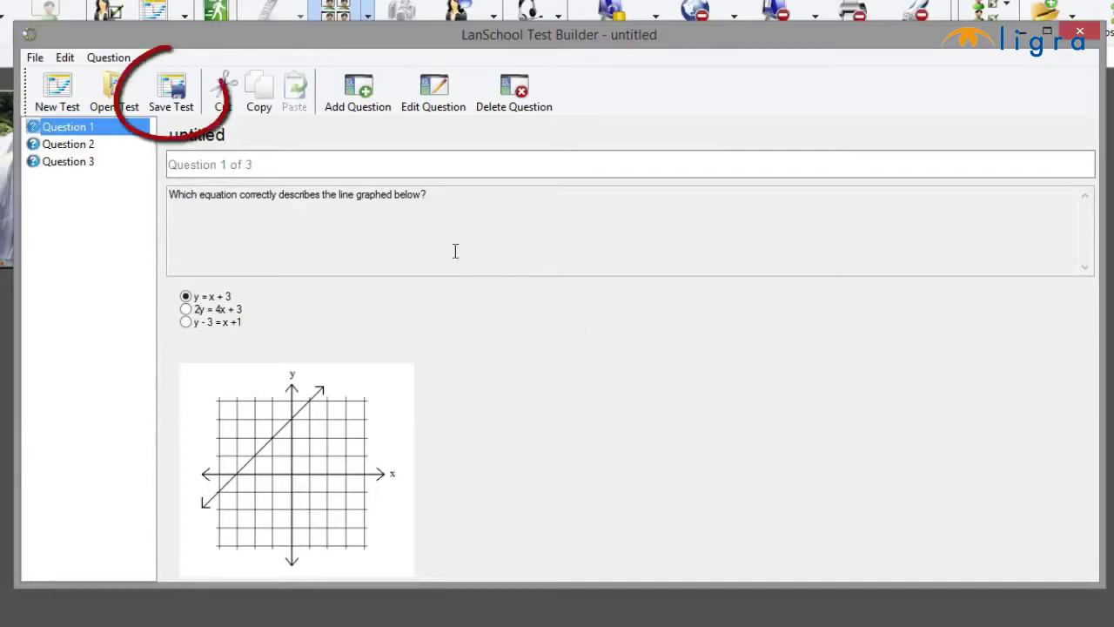
Save the test as "Math Quiz - Chapter 1" in the Testing folder and close the test builder.
left_click(183, 103)
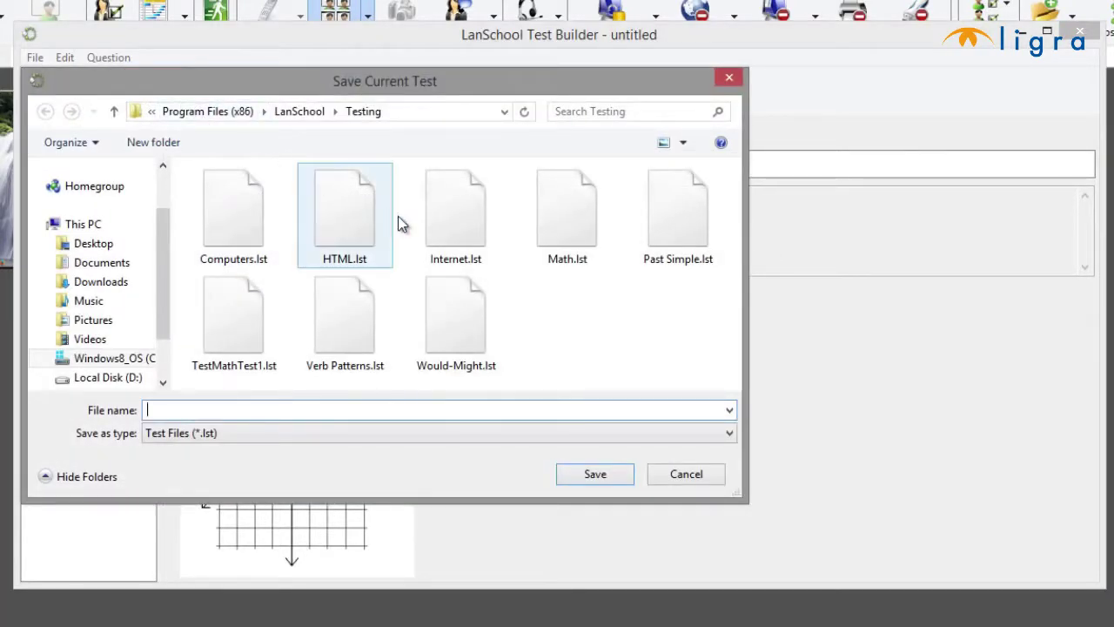
type("Math Quiz - Chapter 1")
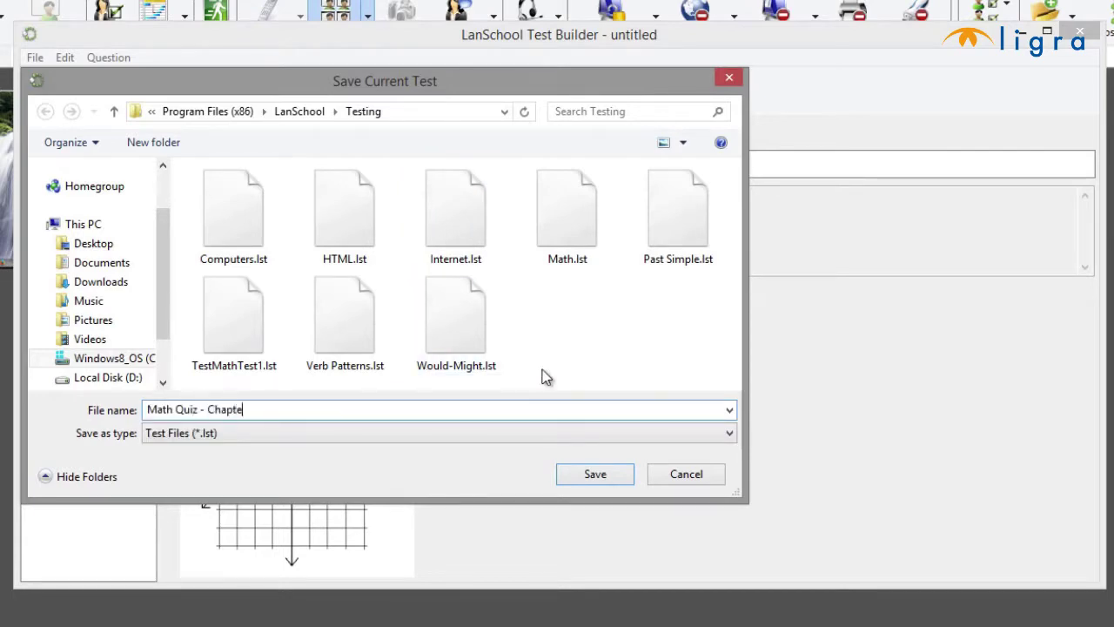
left_click(596, 474)
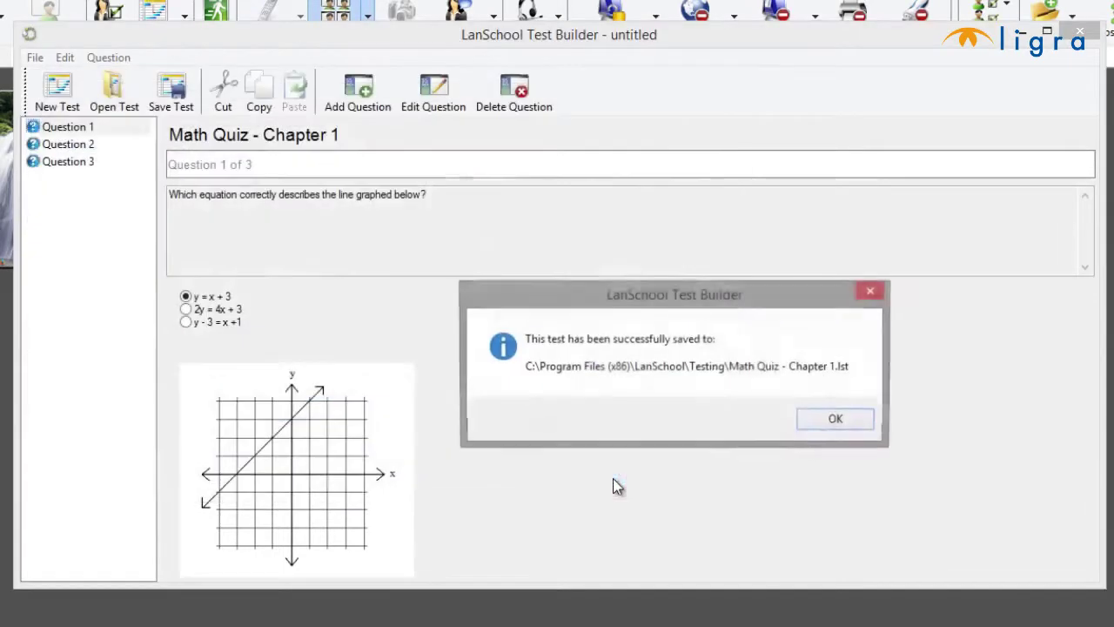
left_click(819, 422)
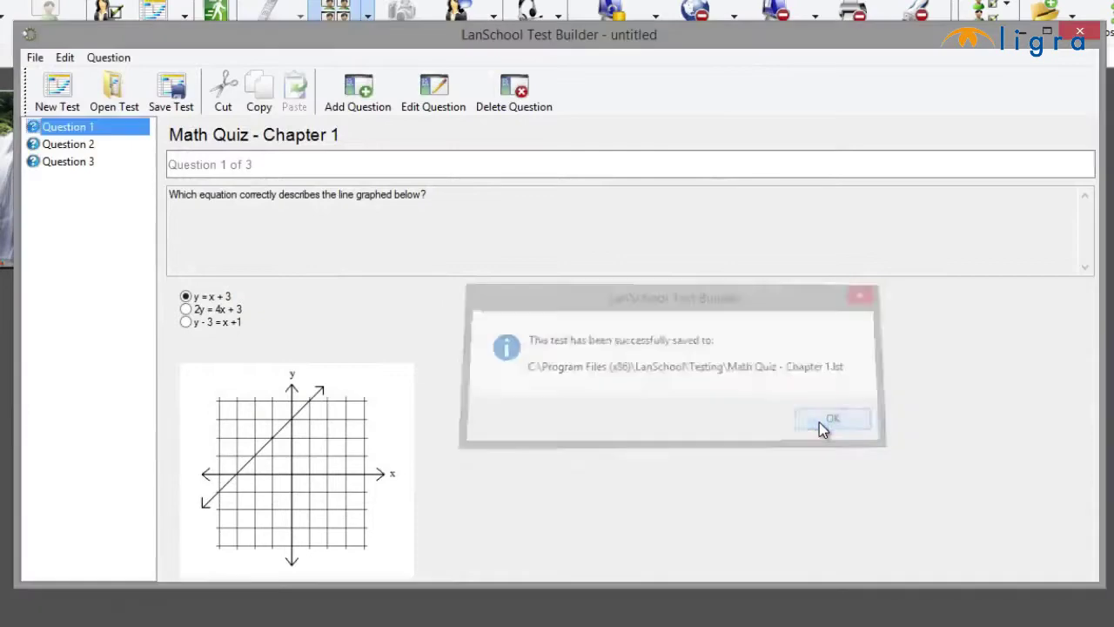
left_click(1076, 33)
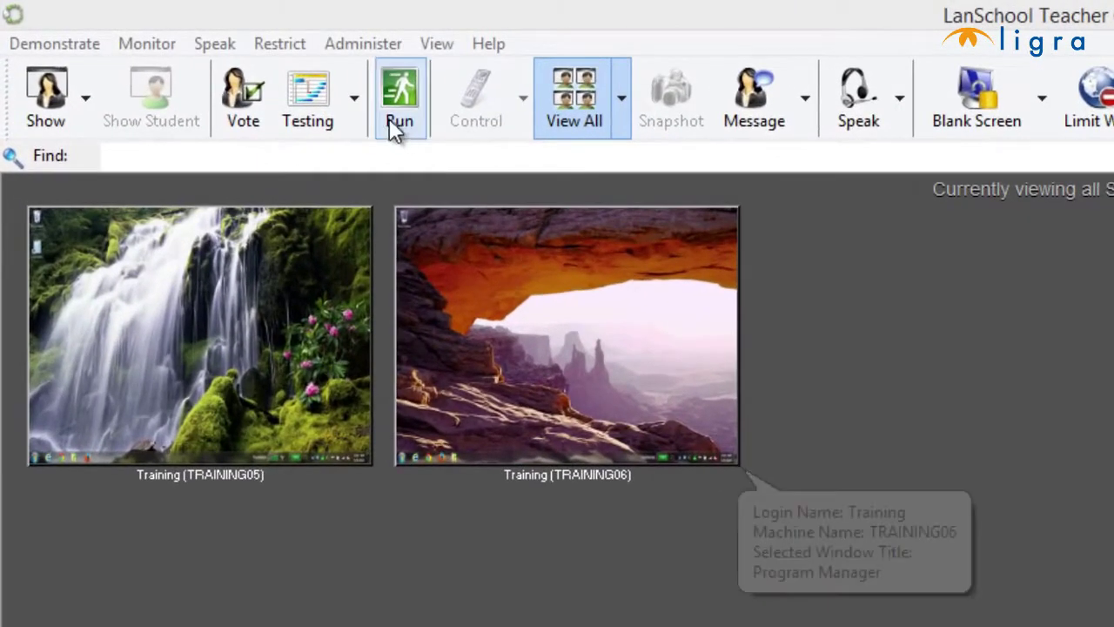
Begin asking the students to take a test so the Send Test To Students dialog opens.
left_click(186, 52)
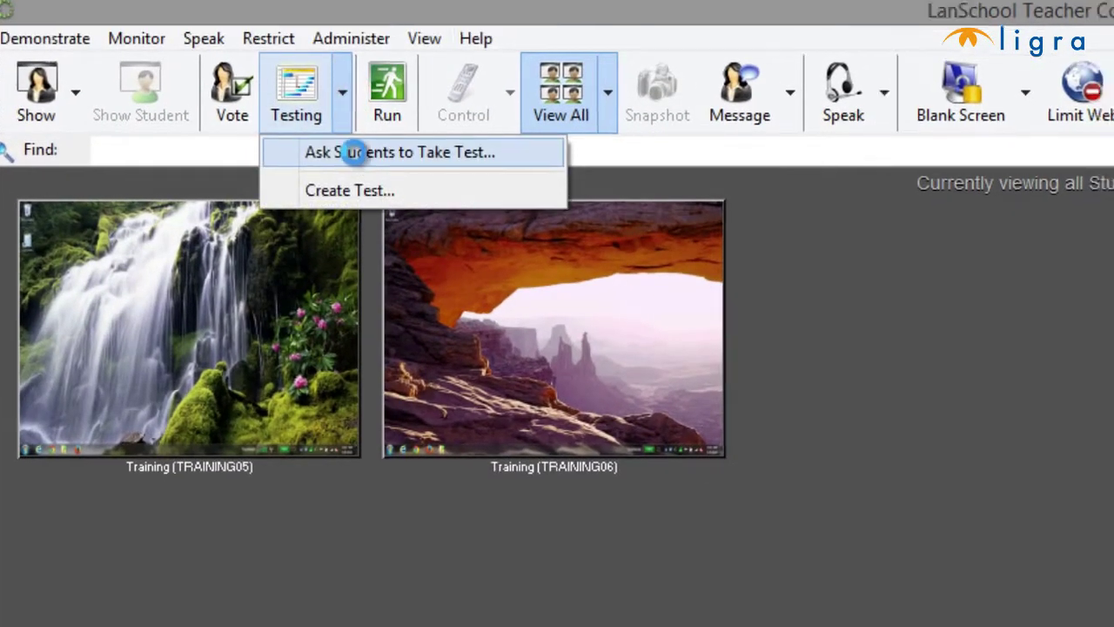
left_click(366, 158)
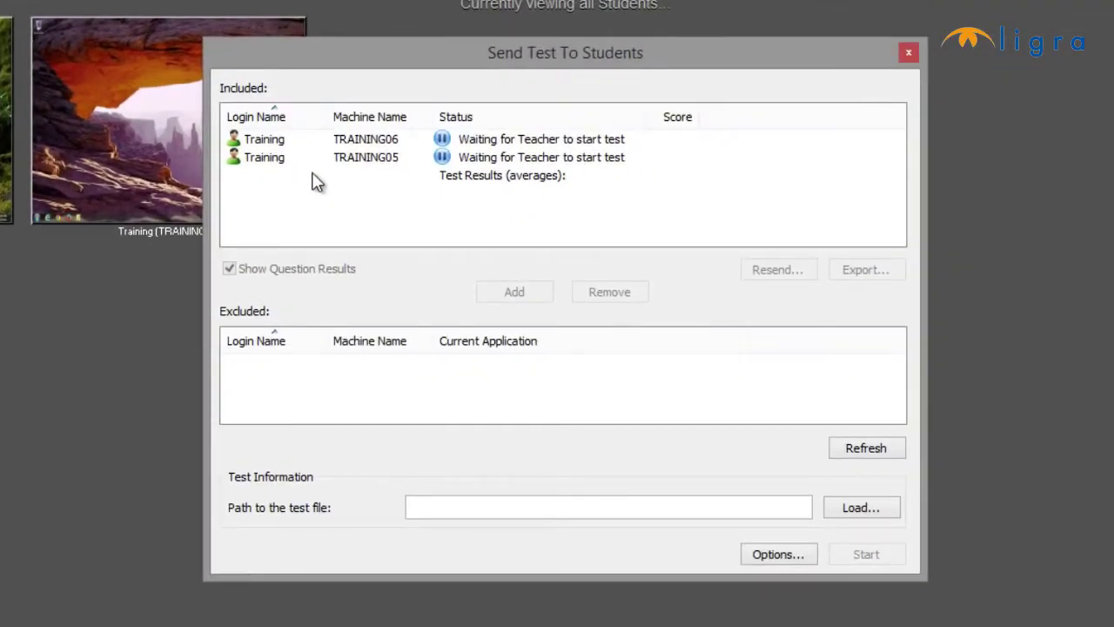
Exclude the student on machine TRAINING06 from the test and add that student back to the included list.
left_click(311, 141)
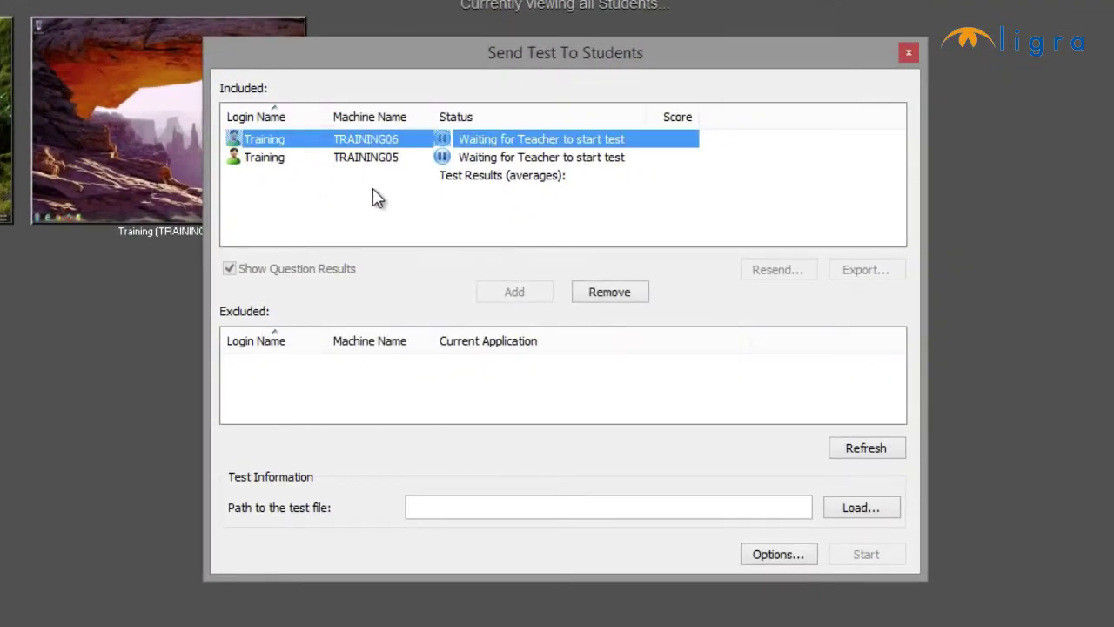
left_click(588, 294)
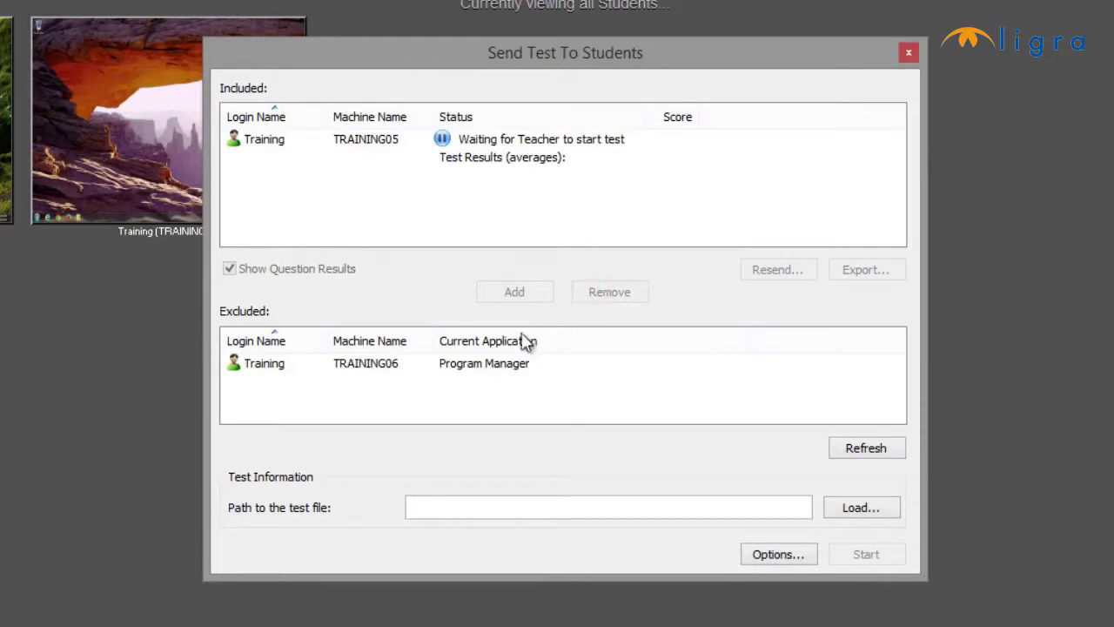
left_click(396, 366)
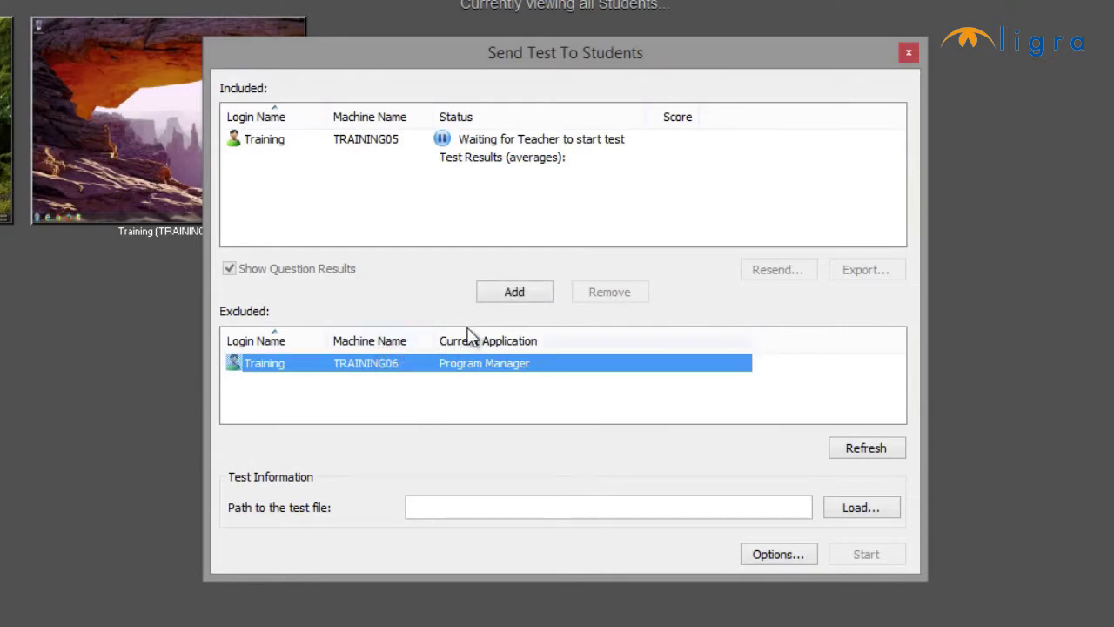
left_click(510, 296)
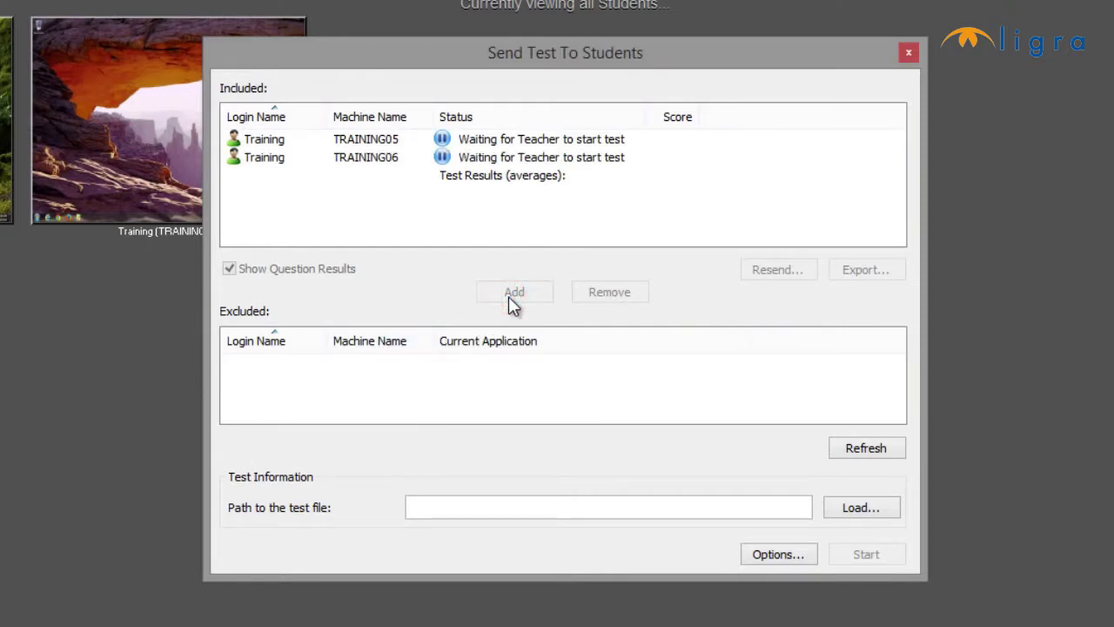
Load the test file "Math Quiz - Chapter 1.lst" from the Testing folder and review the test options, accepting them as they are.
left_click(846, 508)
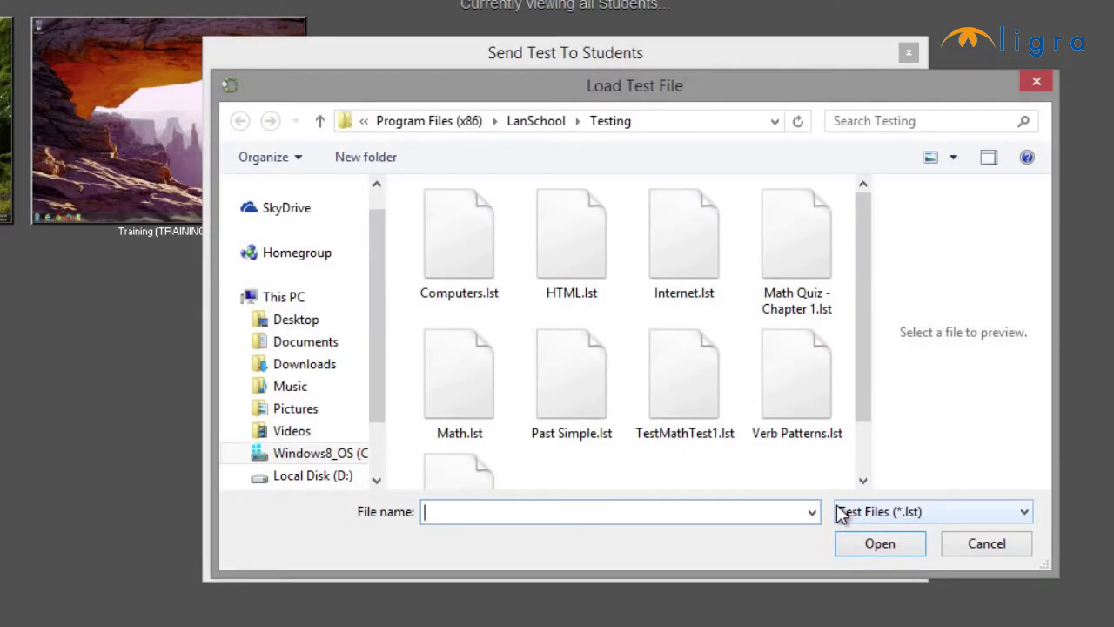
left_click(812, 284)
left_click(875, 549)
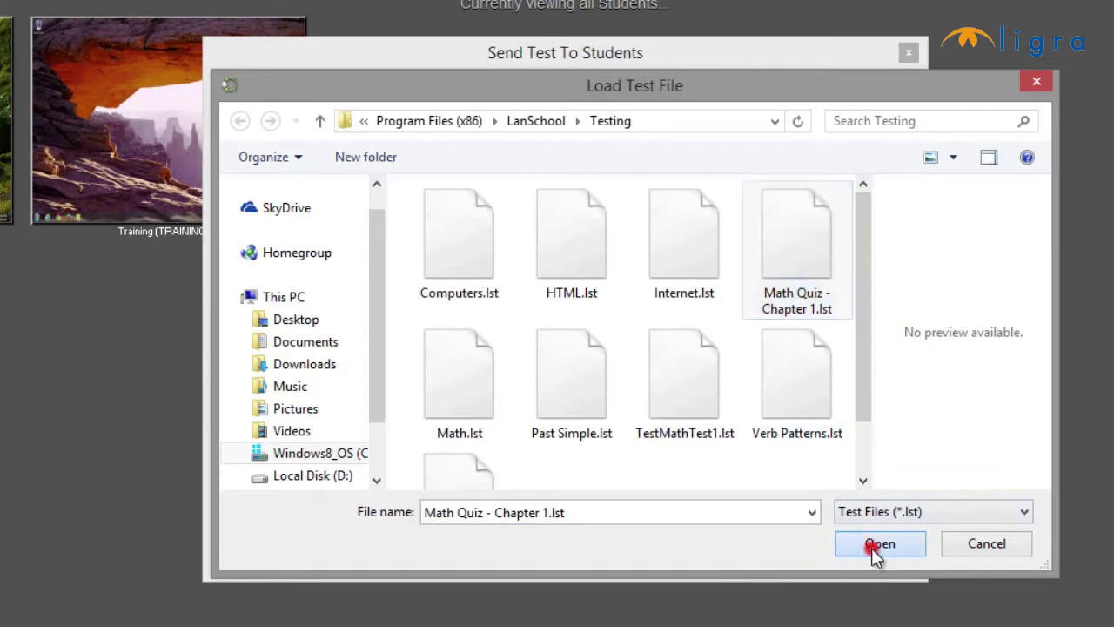
left_click(783, 553)
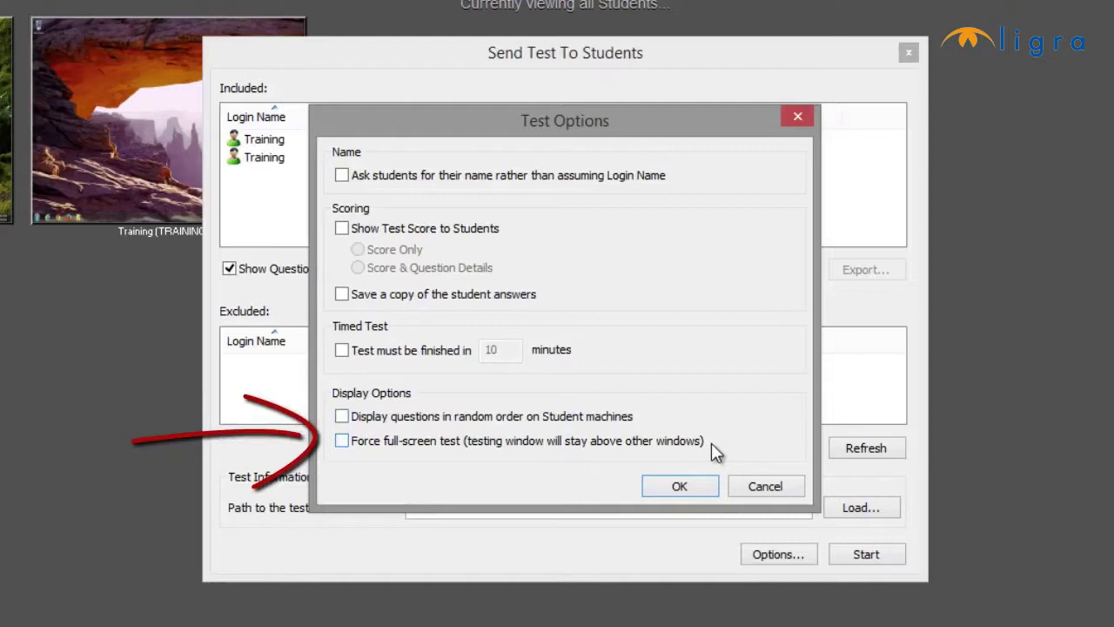
left_click(693, 490)
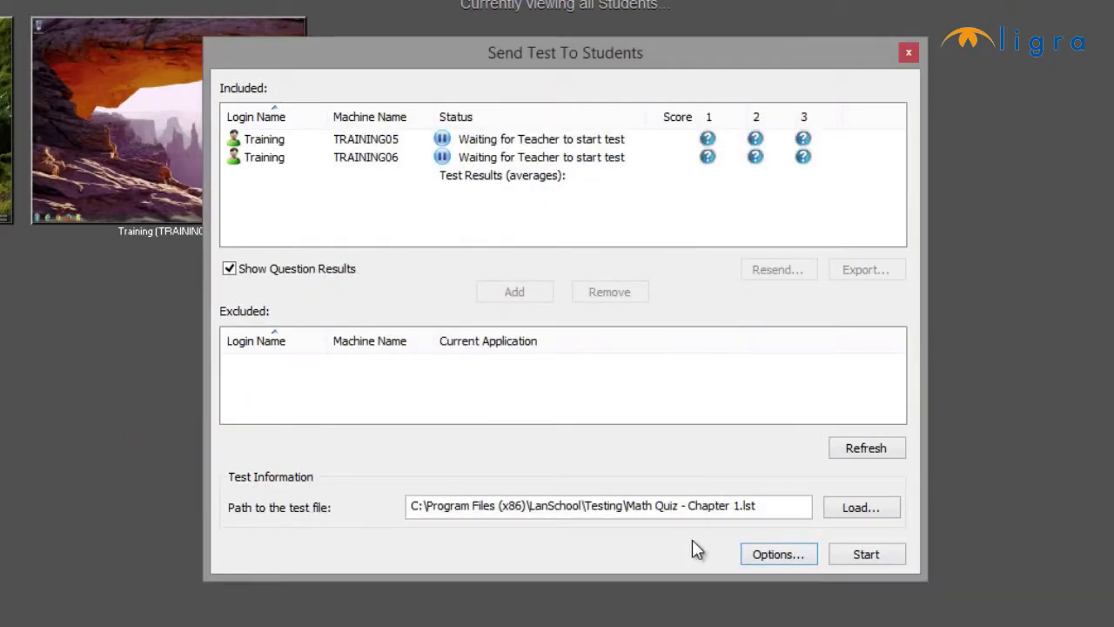
Start the test for the included students and turn on Show Question Results.
left_click(853, 561)
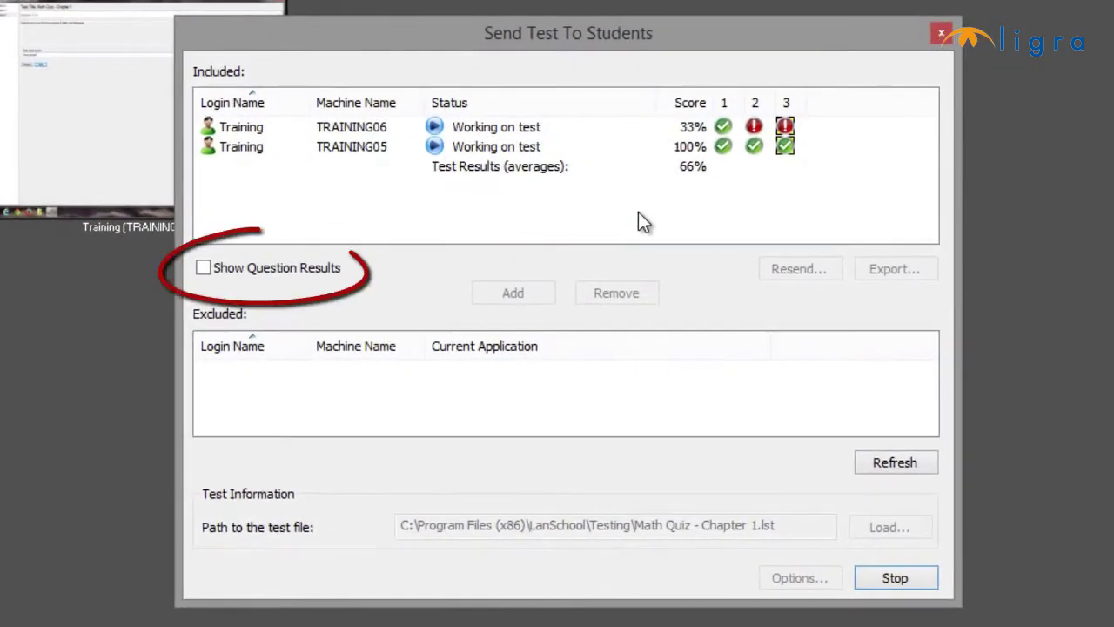
left_click(308, 274)
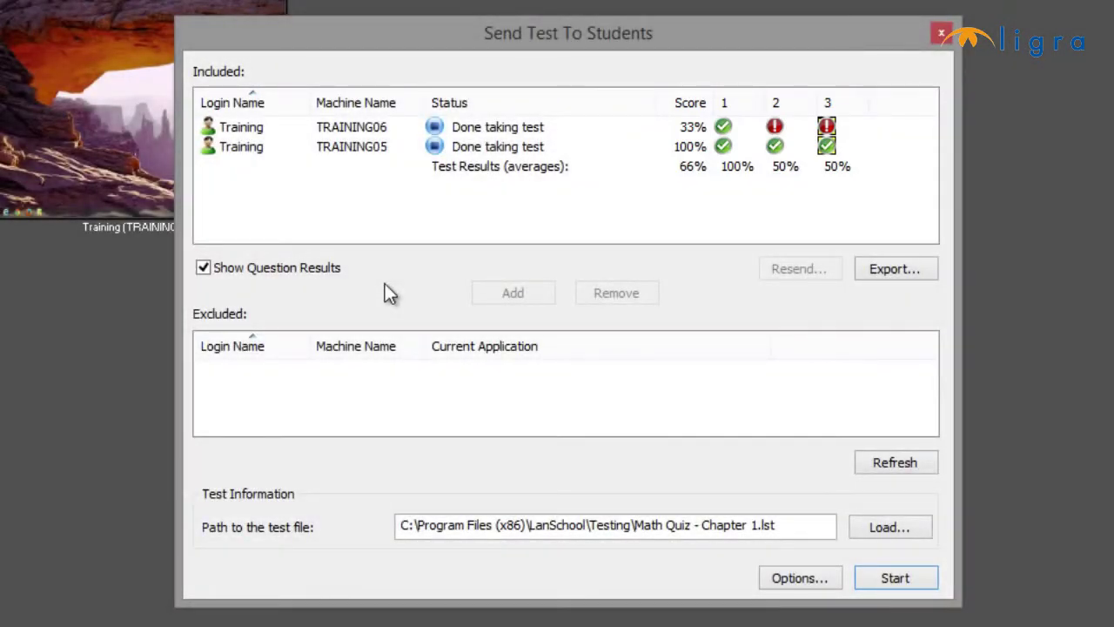
Export the test results and open summary-1396974041.csv from the export folder in Excel.
left_click(910, 263)
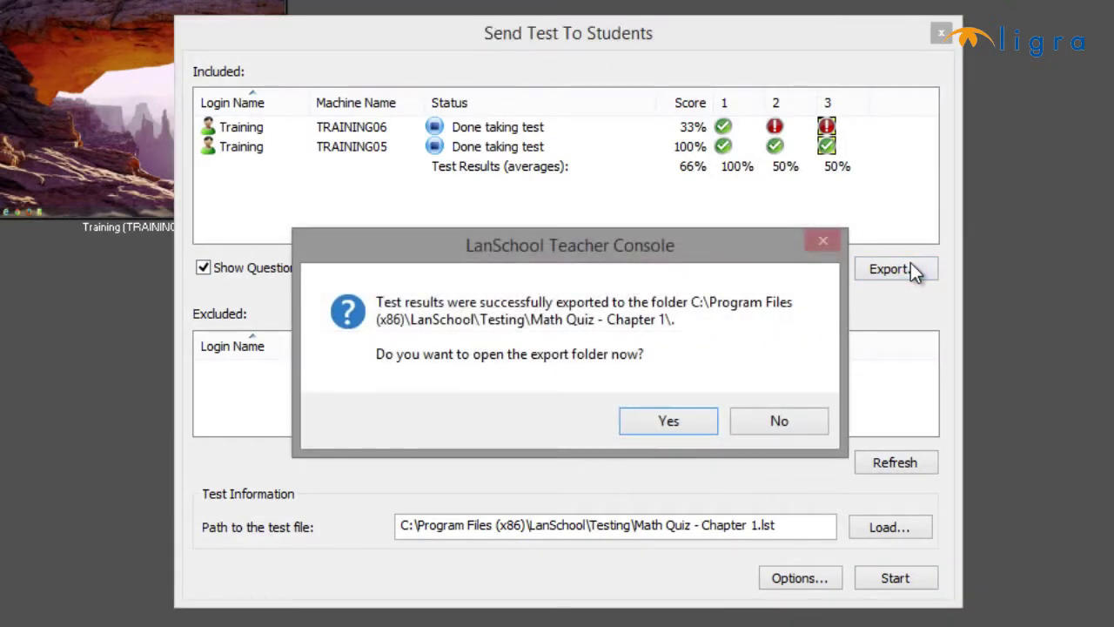
left_click(670, 422)
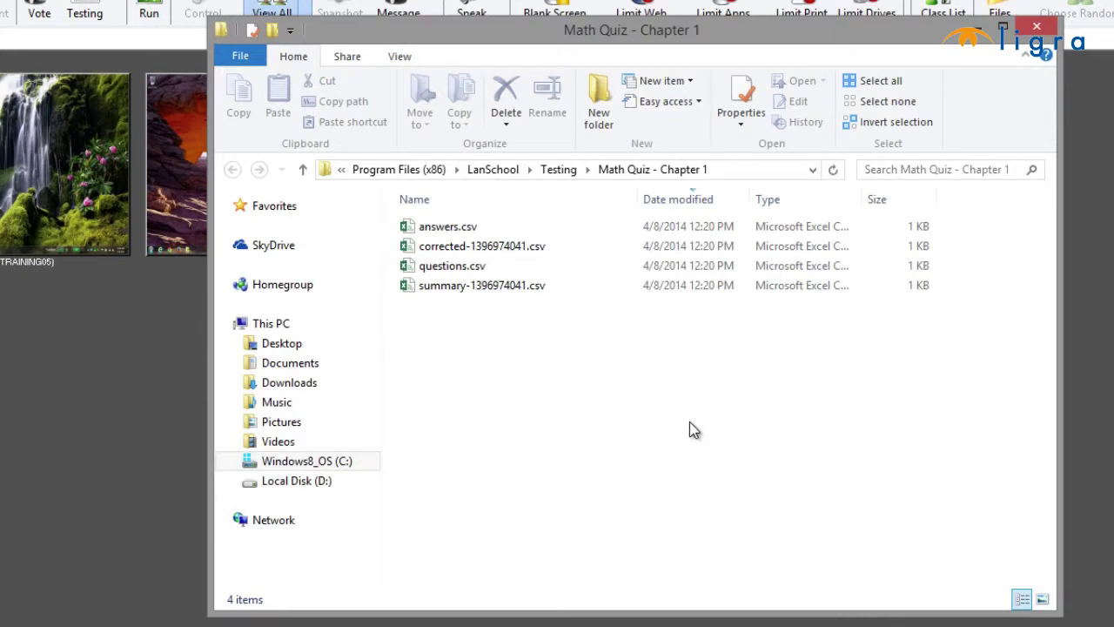
double_click(511, 287)
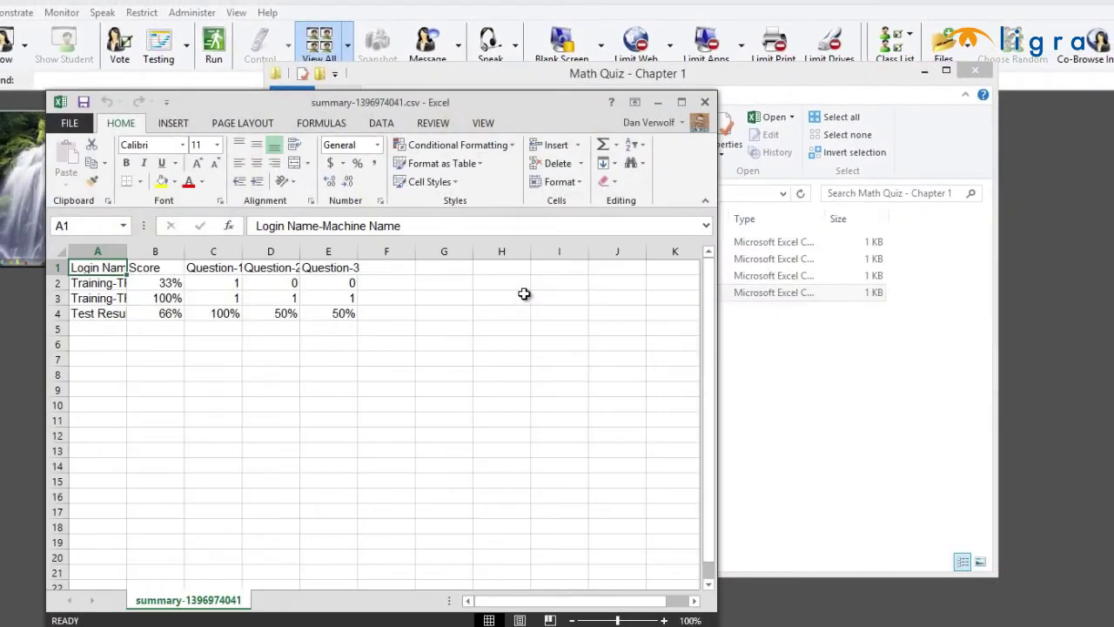